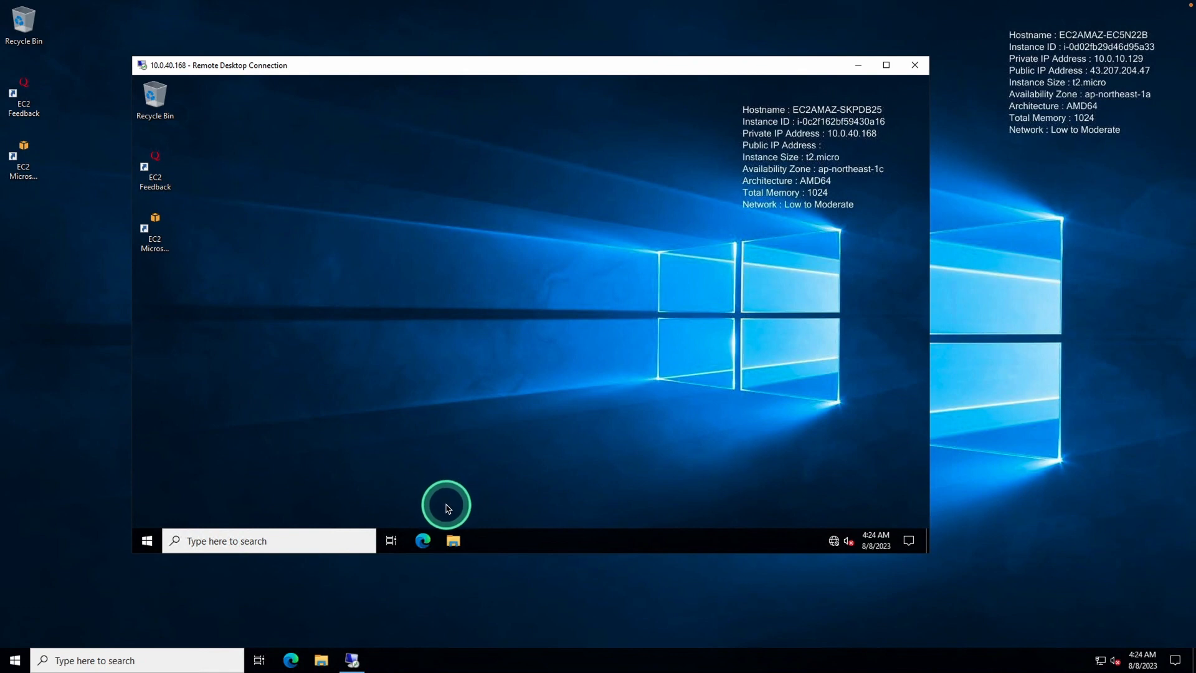
Open the Internet Protocol Version 4 (TCP/IPv4) properties of the Ethernet 2 adapter on the remote machine
left_click(453, 540)
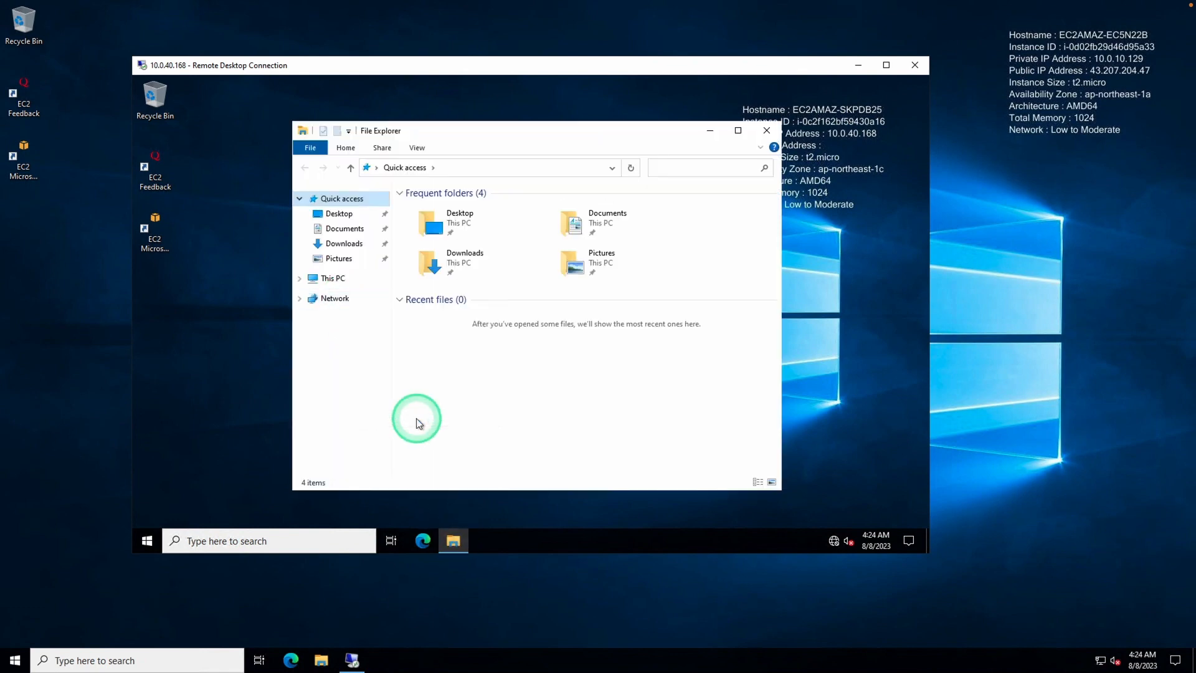
left_click(708, 246)
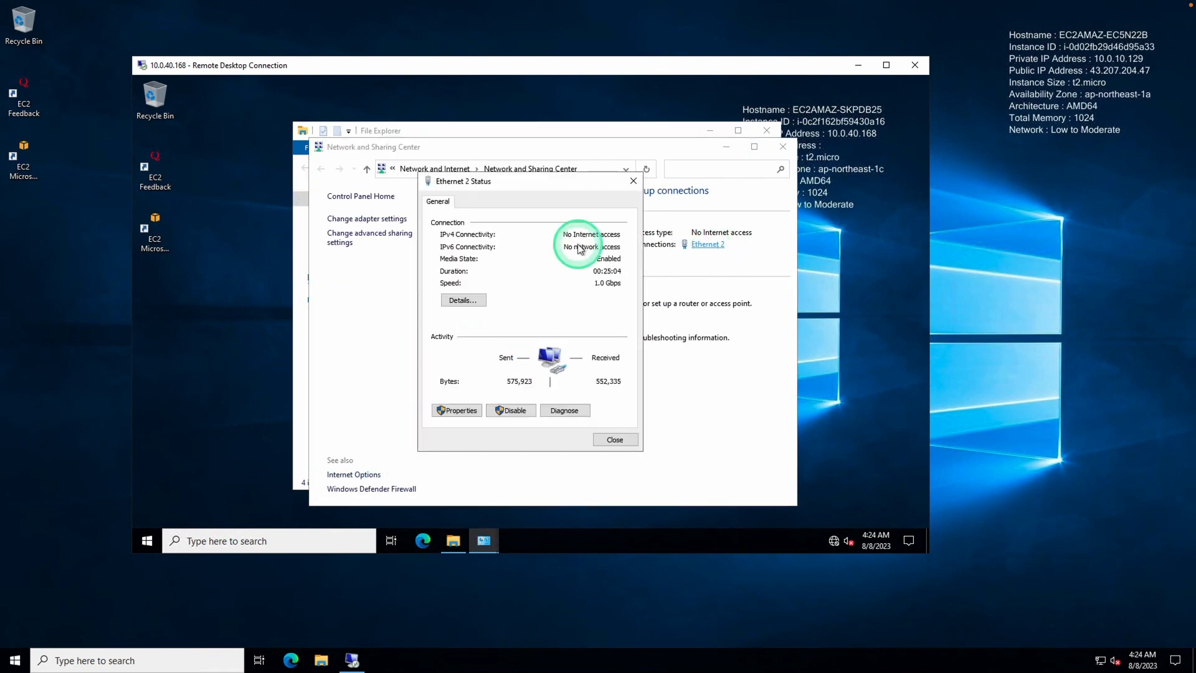
left_click_drag(520, 181, 688, 185)
left_click(623, 409)
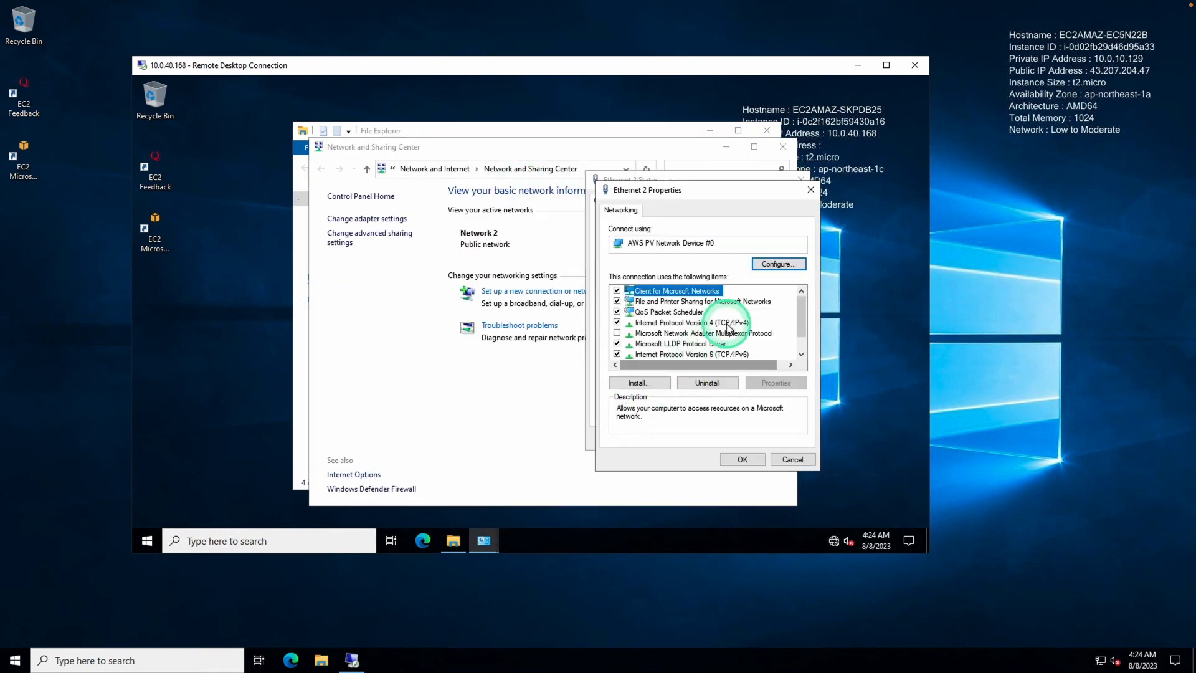
left_click(730, 325)
left_click(772, 385)
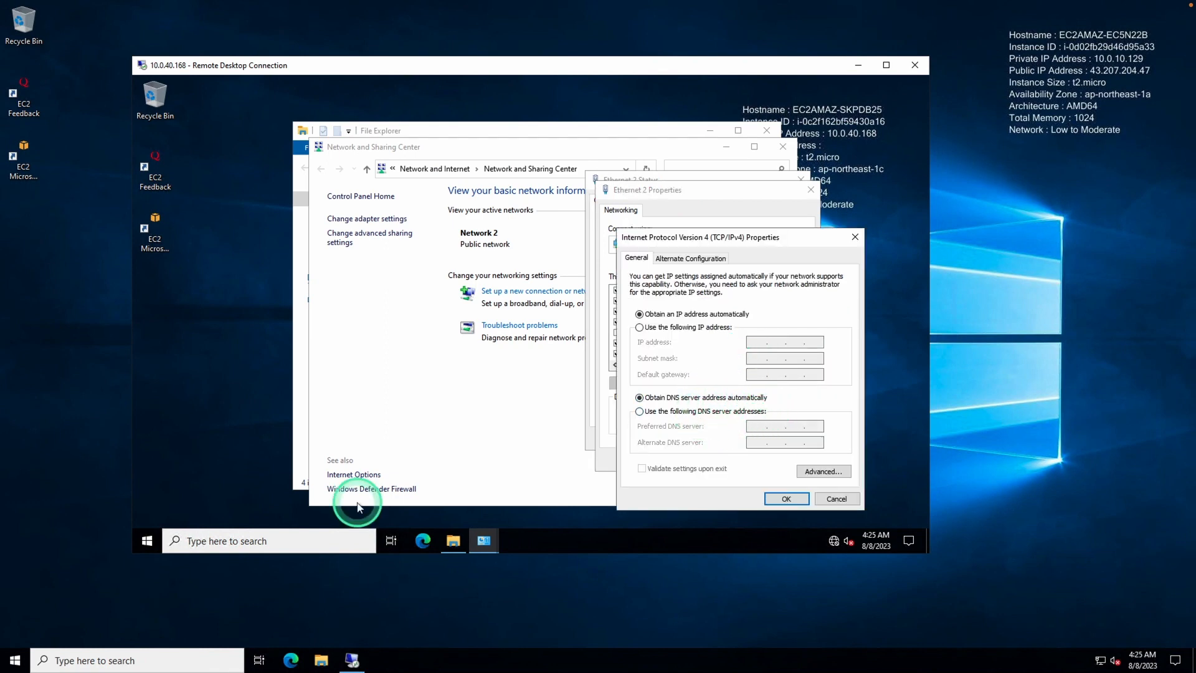
List the full IP configuration with ipconfig in a Command Prompt and place its window beside the IPv4 properties dialog
left_click(183, 541)
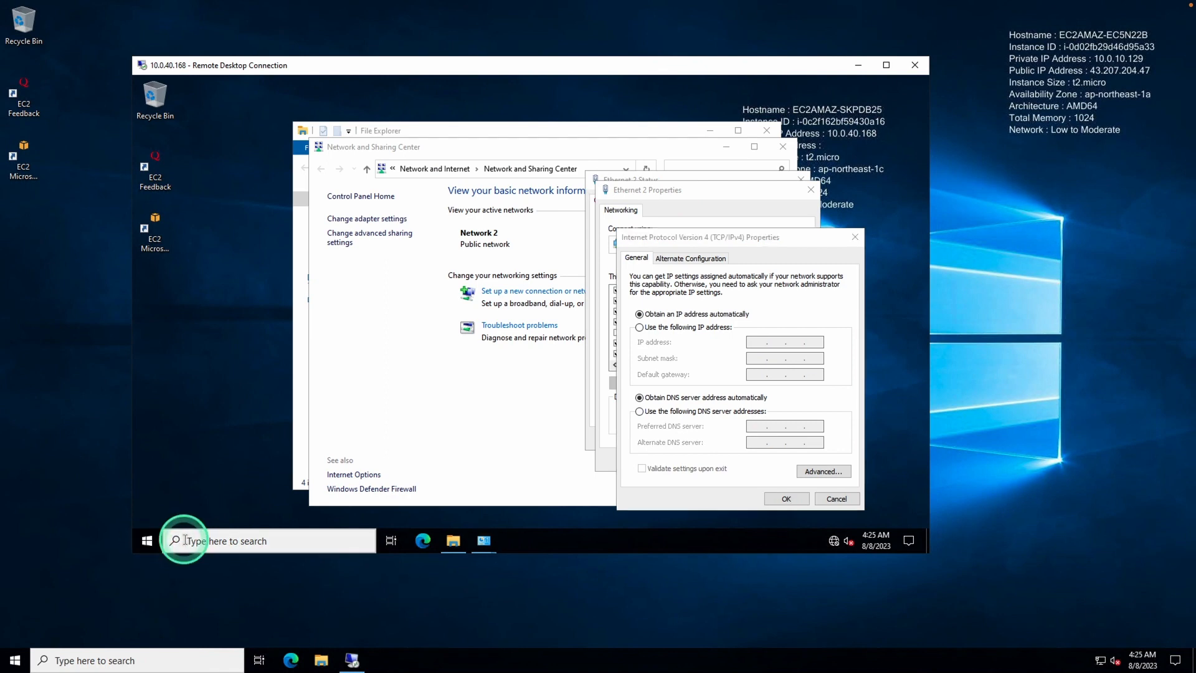
type("cmd")
key("Return")
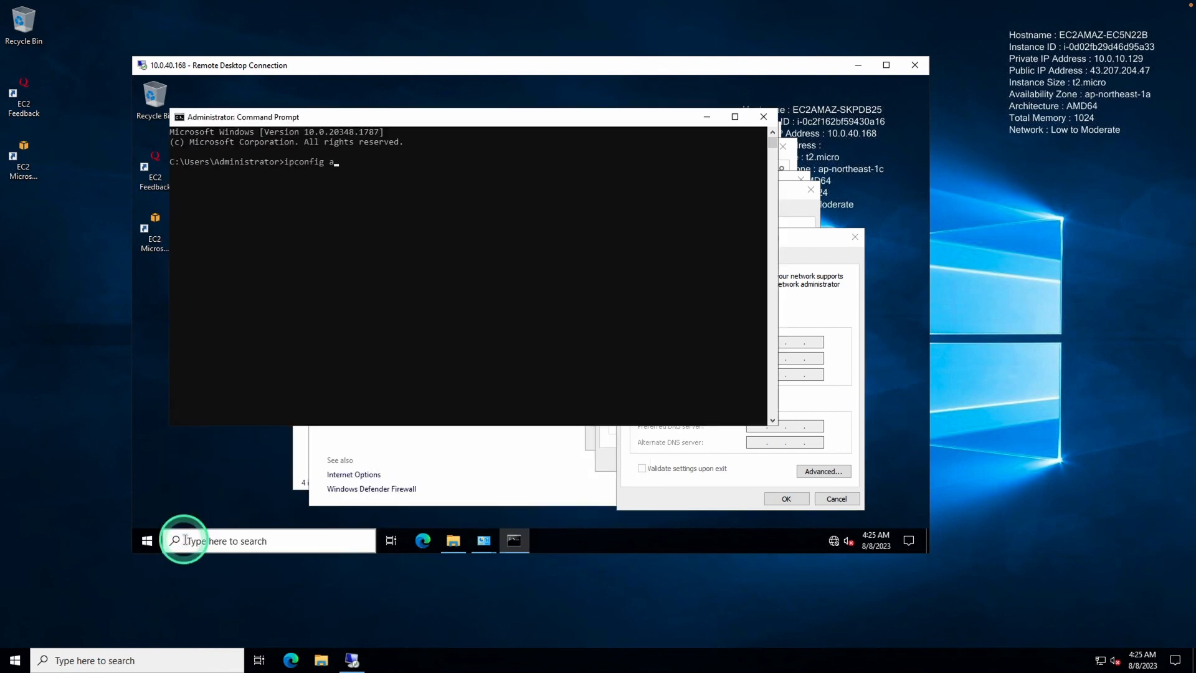
key("Return")
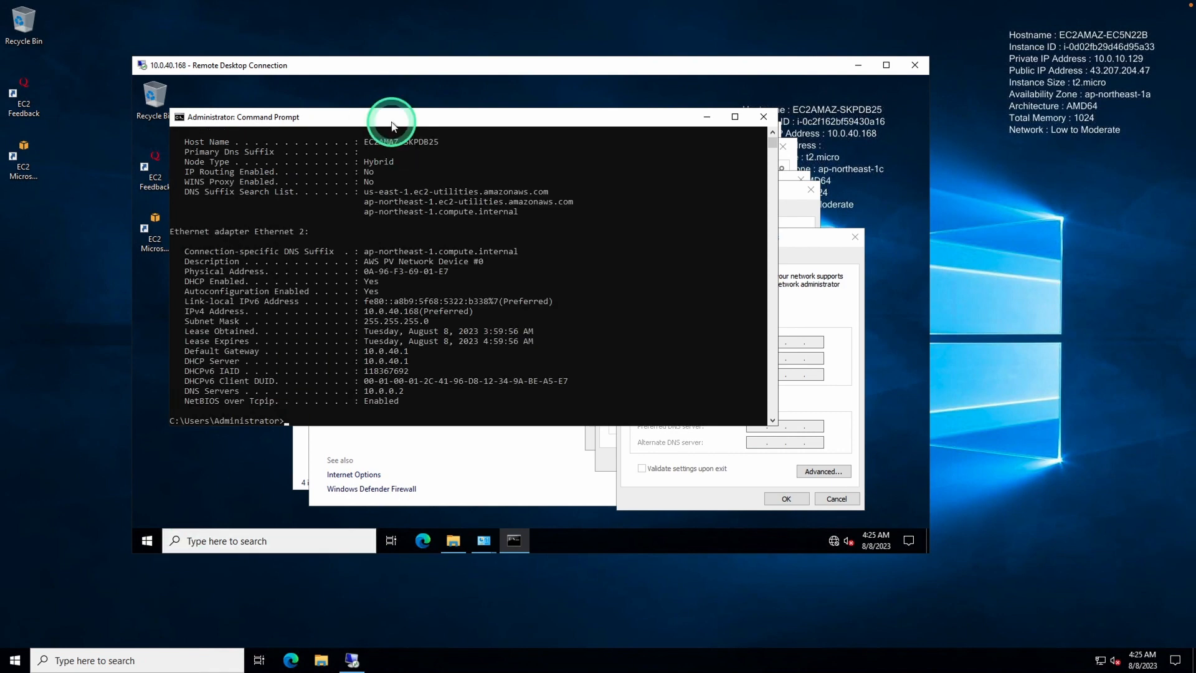
left_click_drag(392, 119, 364, 122)
left_click_drag(750, 428, 624, 507)
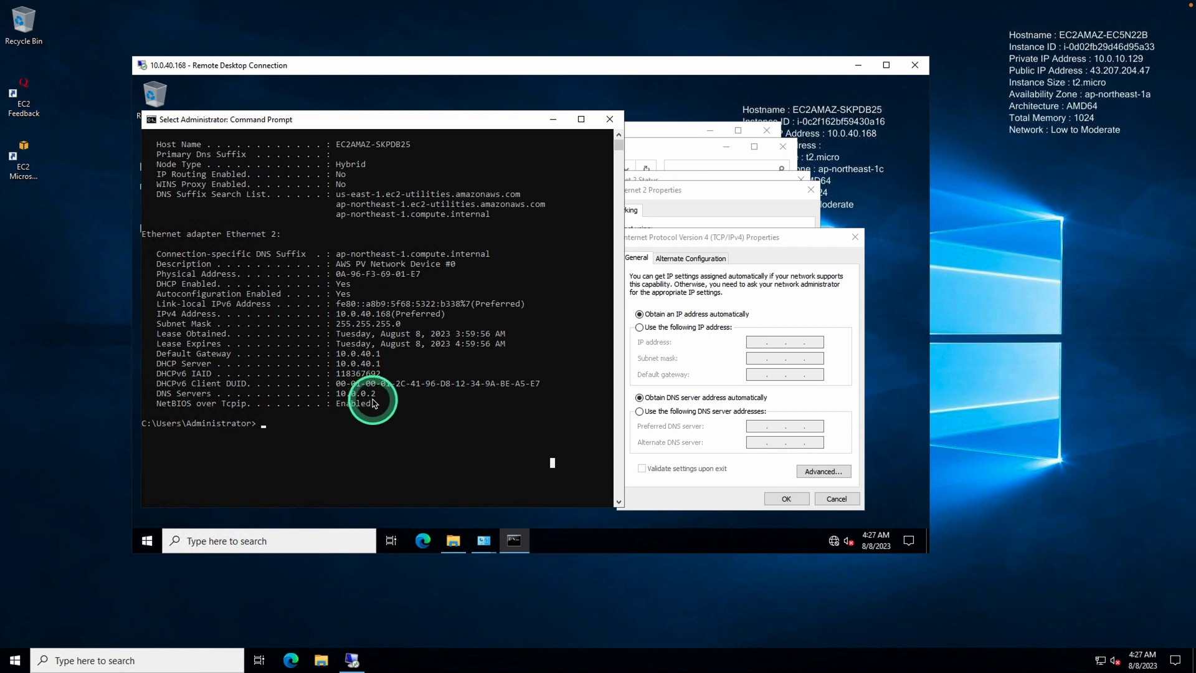
Specify DNS servers manually, check the domain controller's address in the yEd network diagram, and set the preferred DNS server to 10.0.50.10
left_click(706, 465)
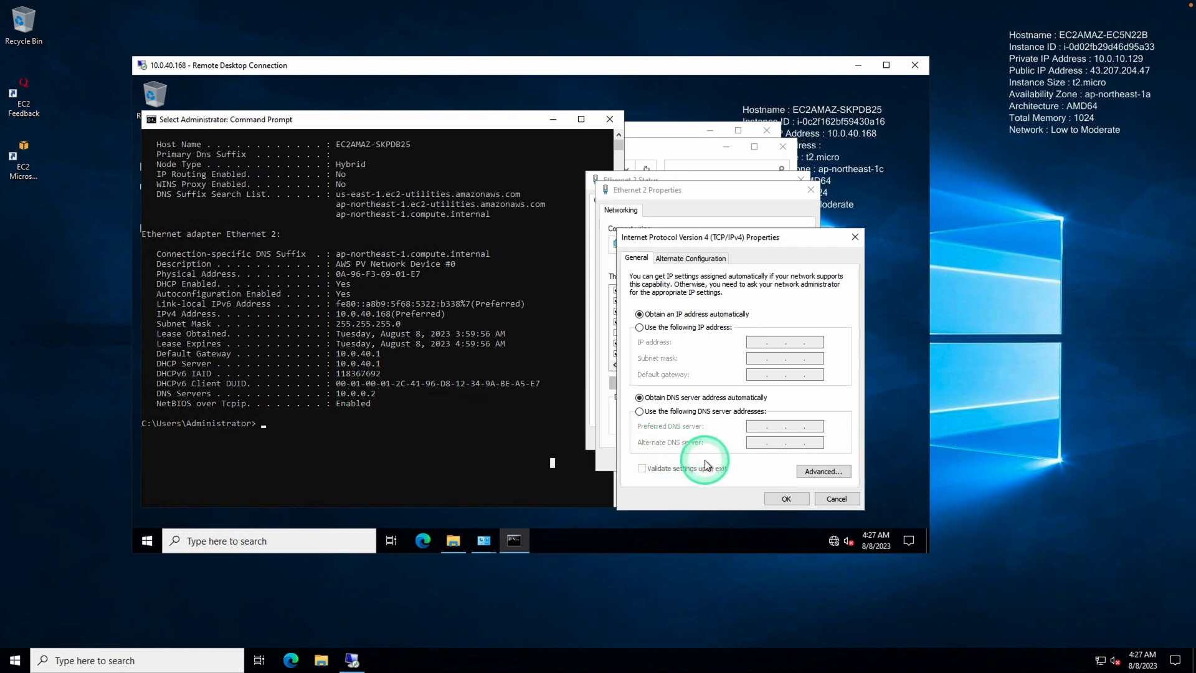
left_click(639, 412)
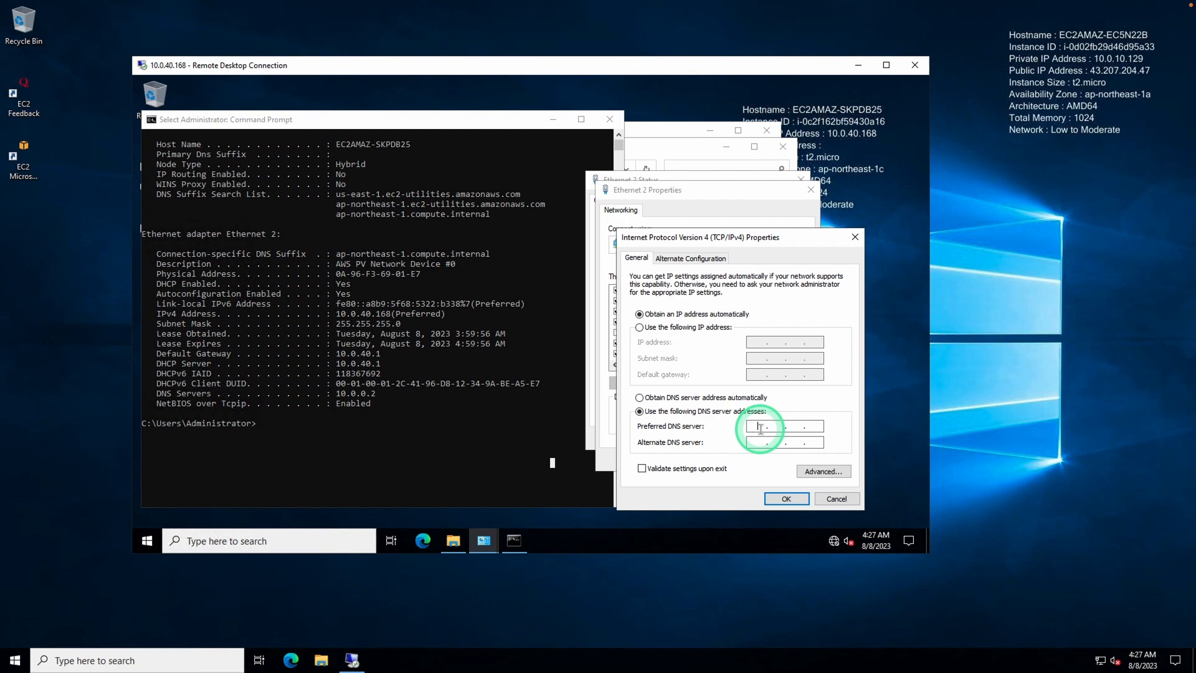
key("ctrl+Left")
key("ctrl+Left")
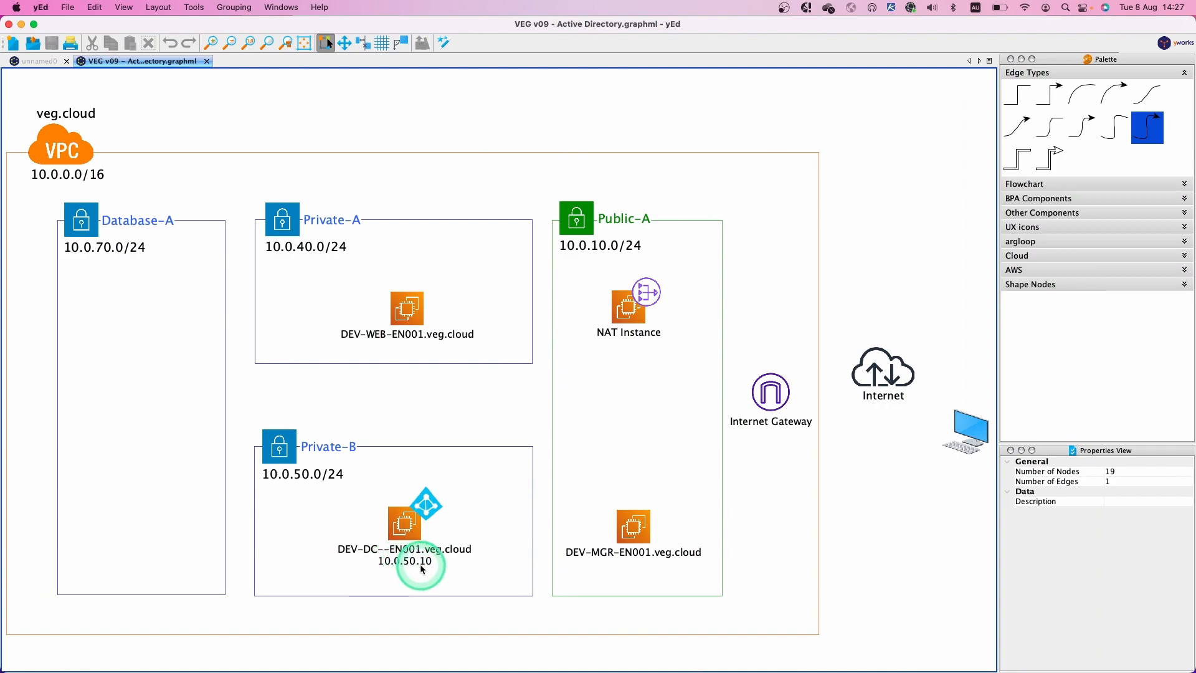
key("ctrl+Right")
key("ctrl+Right")
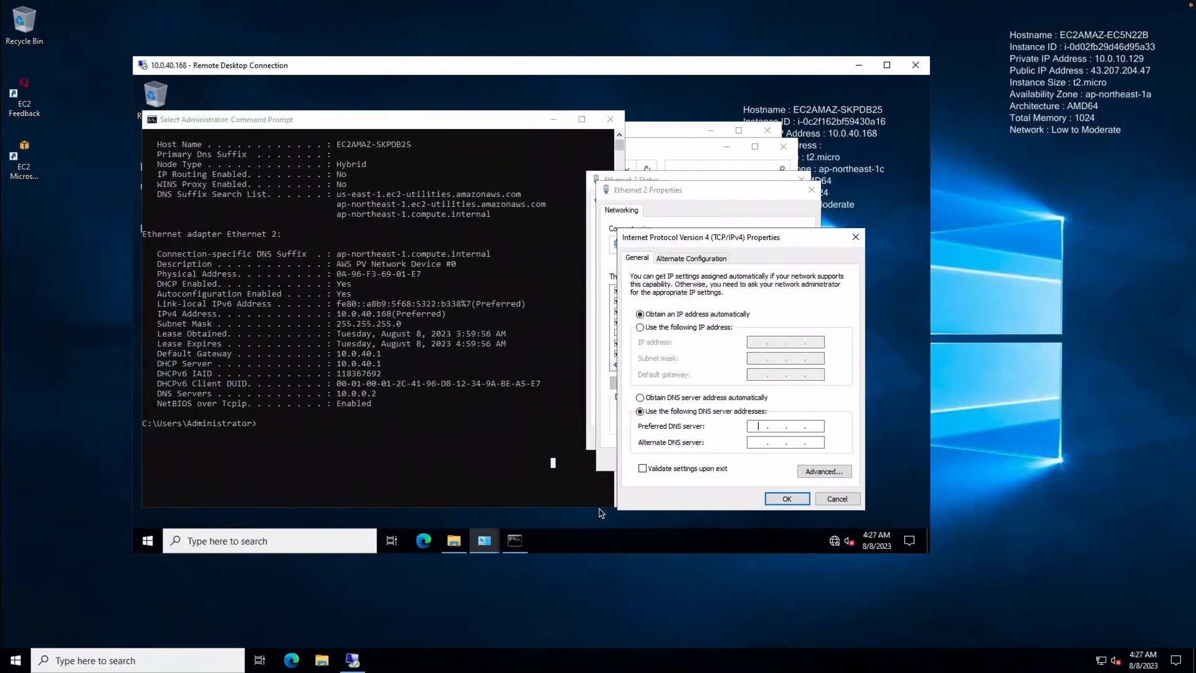
type("10")
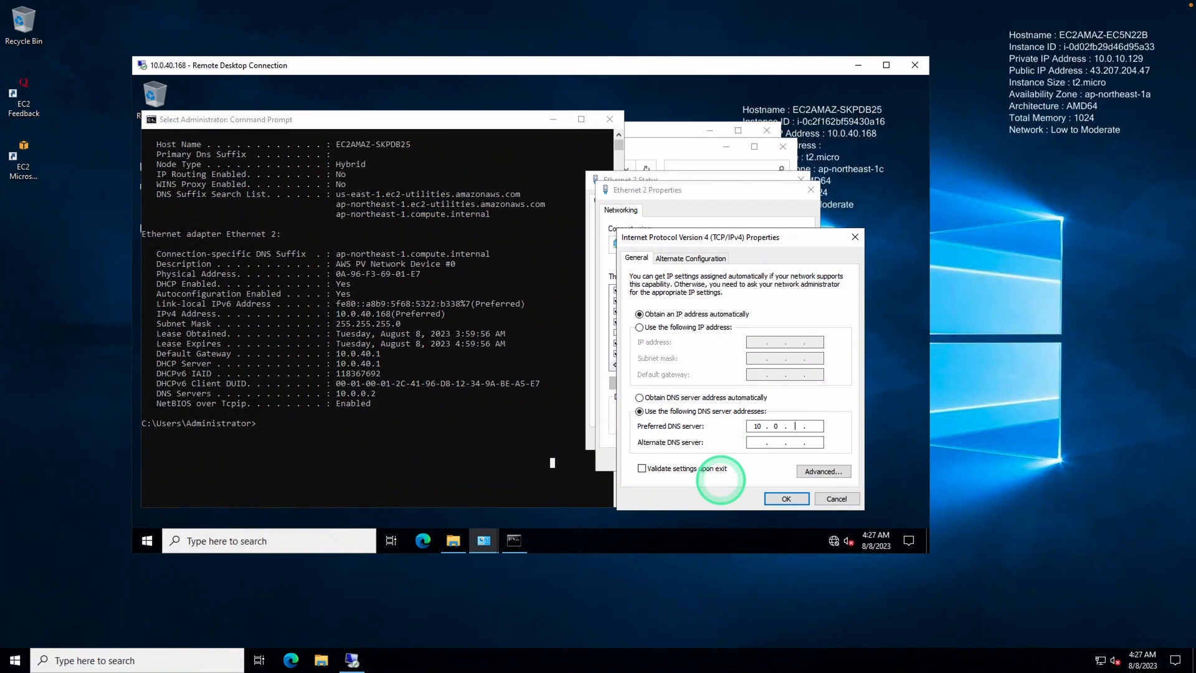
type(".0.50.1")
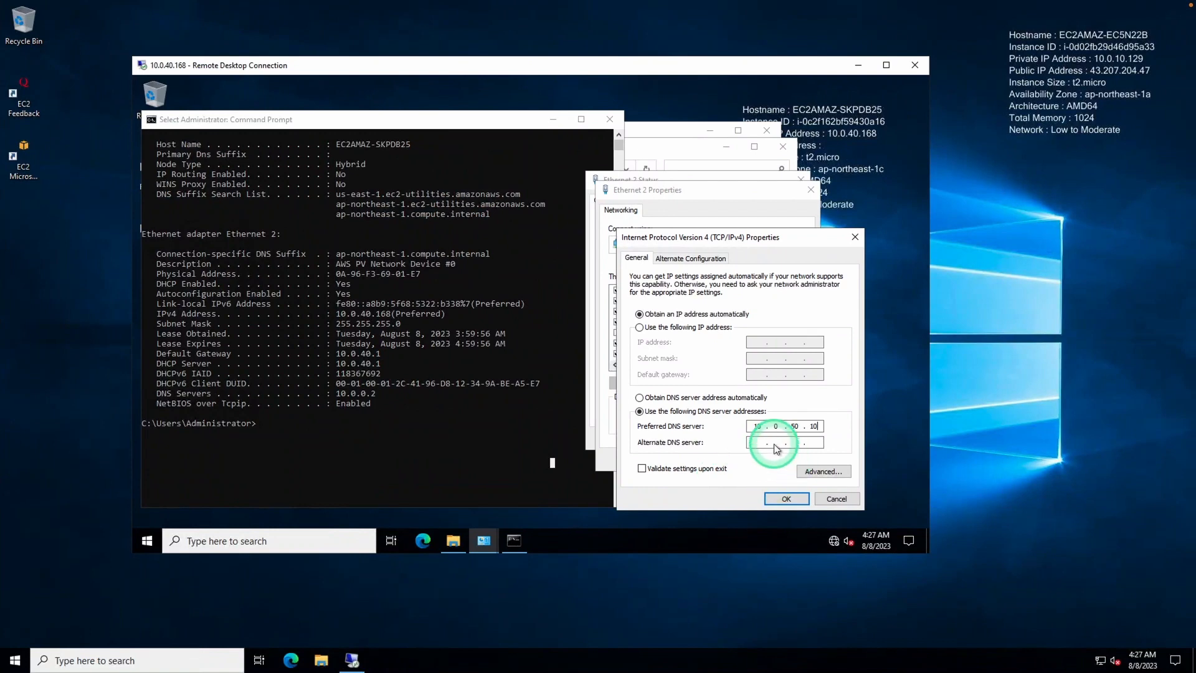
type("0")
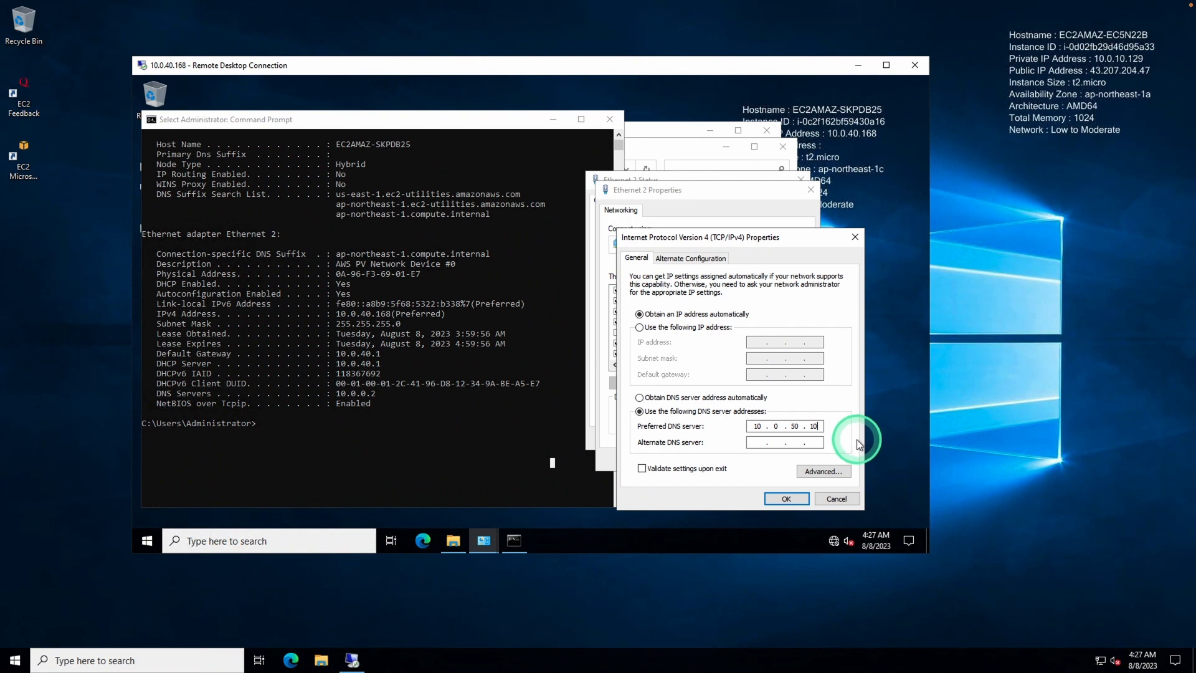
Set the alternate DNS server to 10.0.0.2, save the adapter settings and close the network windows
key("Tab")
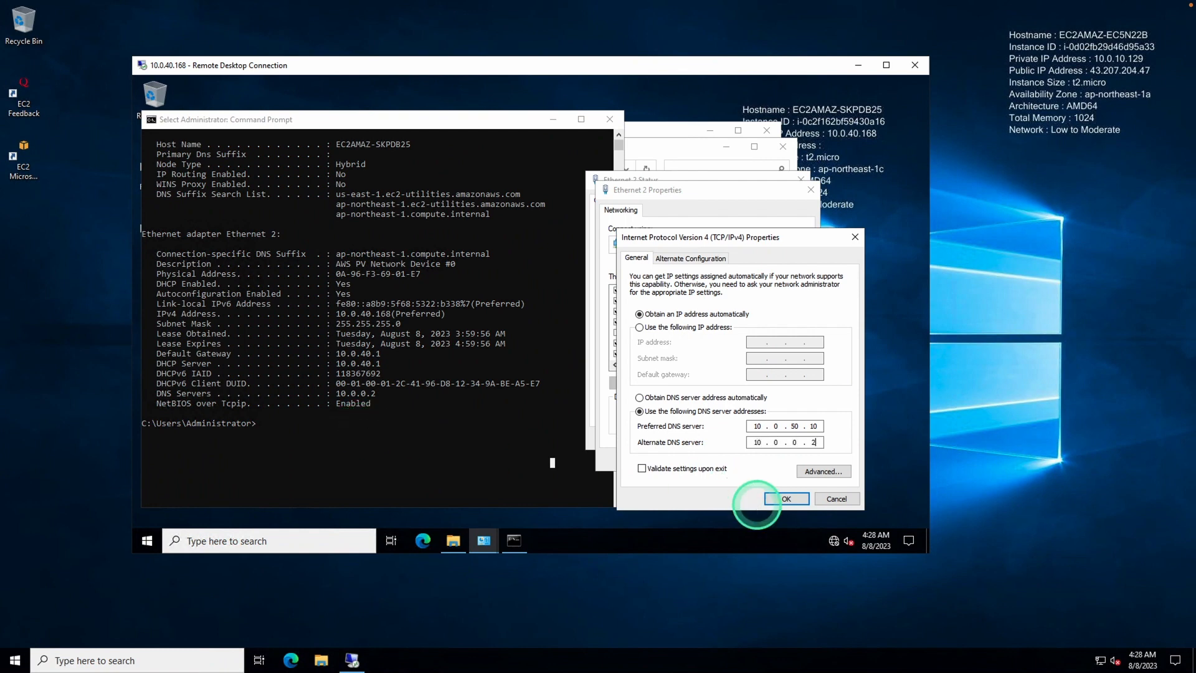
left_click(786, 498)
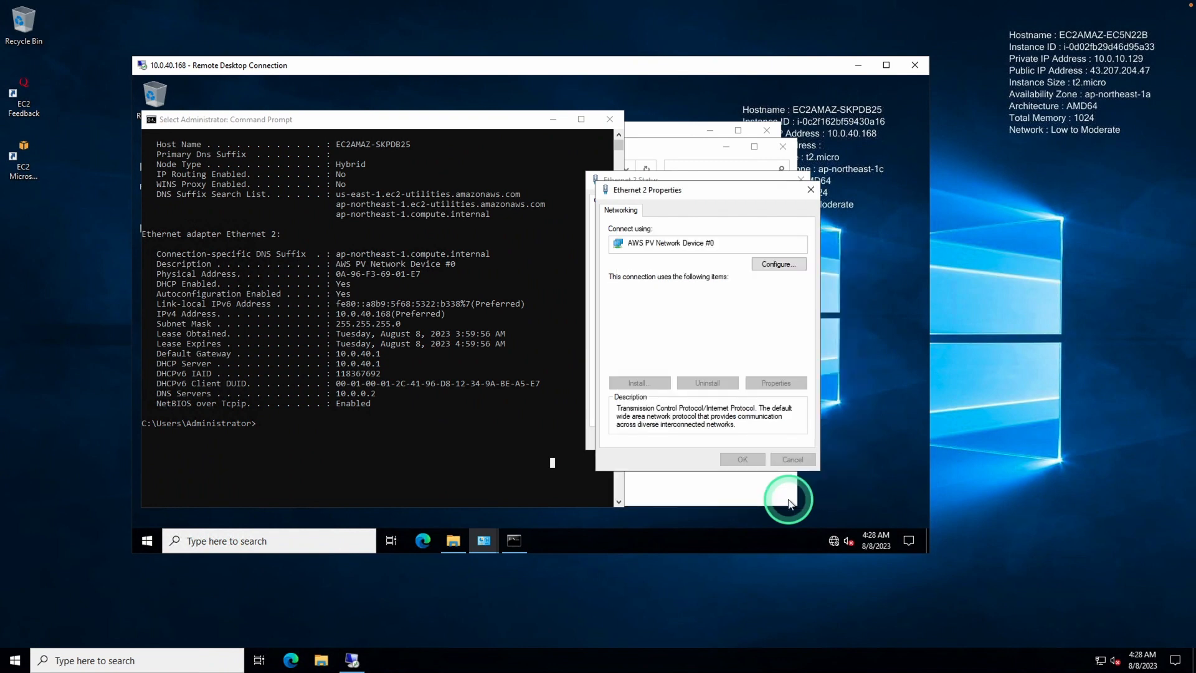
left_click(743, 459)
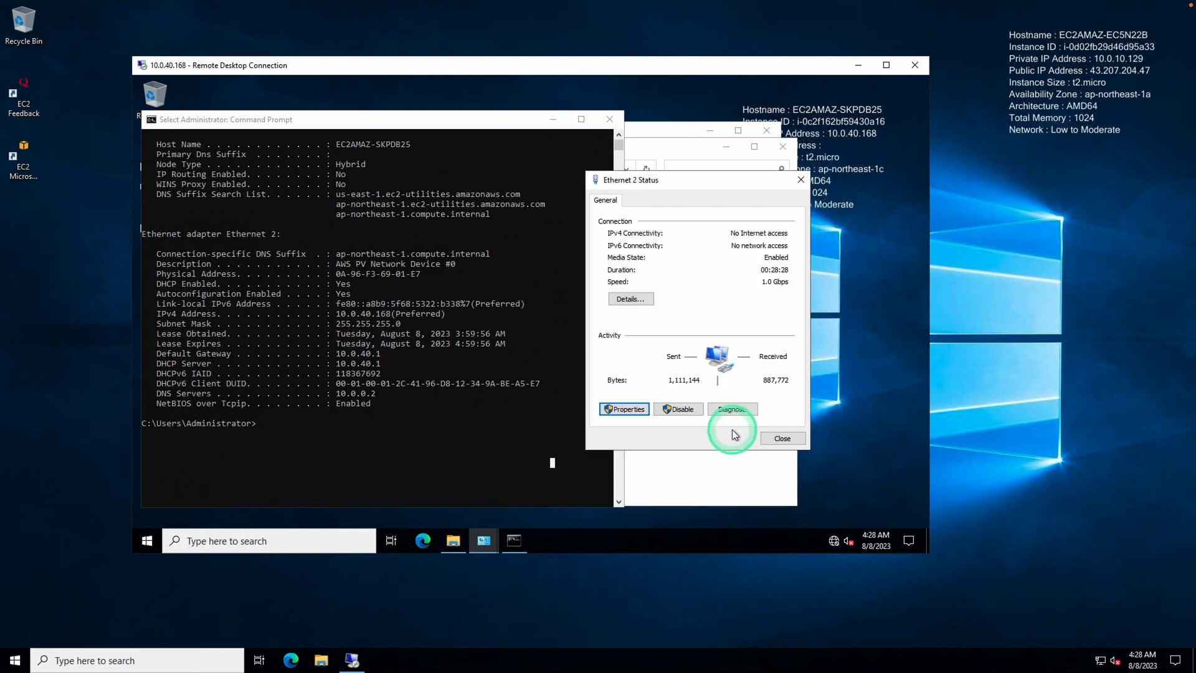
left_click(783, 439)
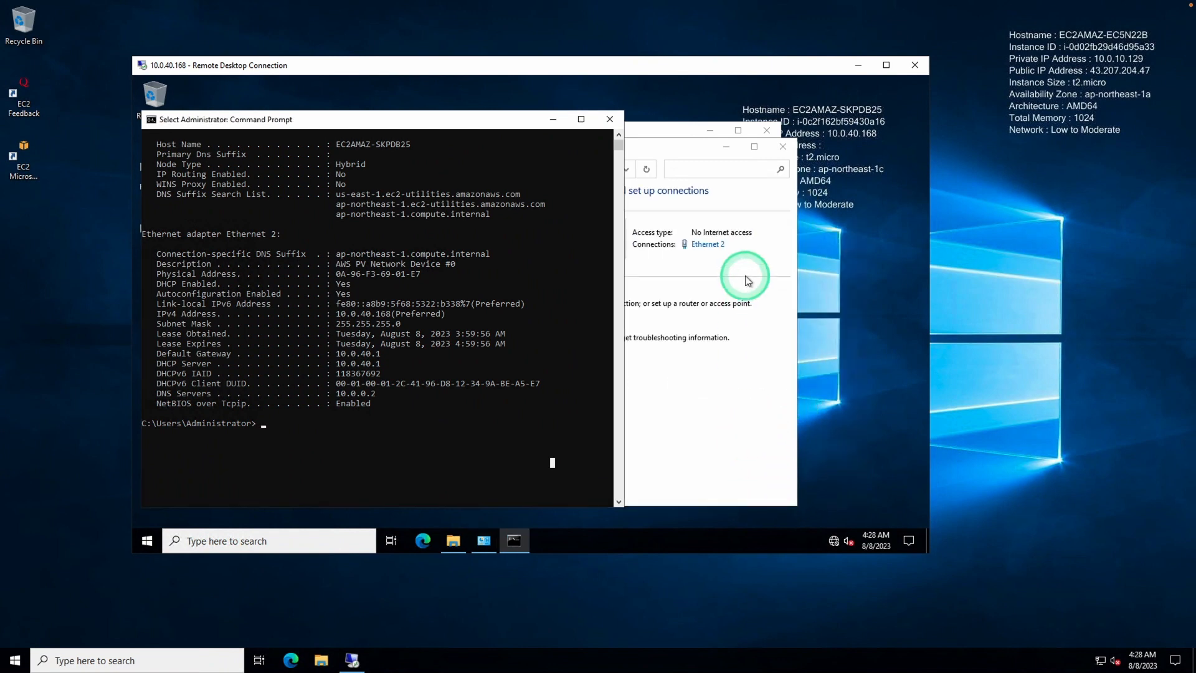
left_click(773, 206)
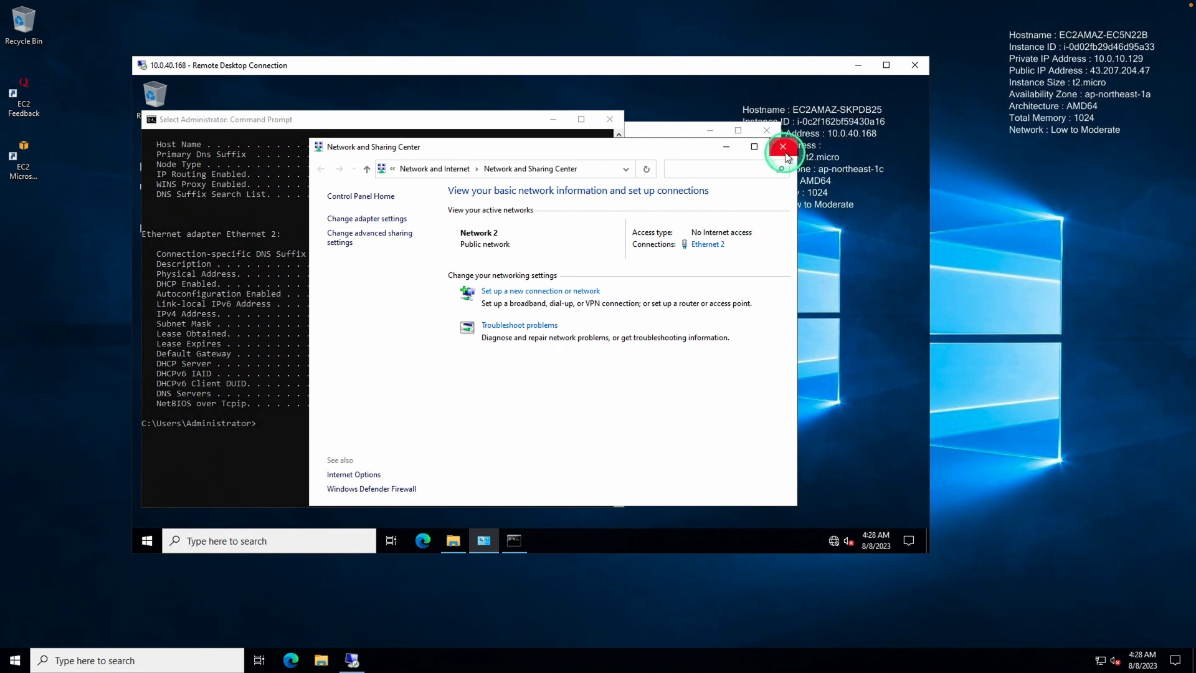
left_click(783, 147)
Open the computer name settings in This PC's advanced system properties and enter DEV-WEB-EN001 as the computer name
left_click(690, 150)
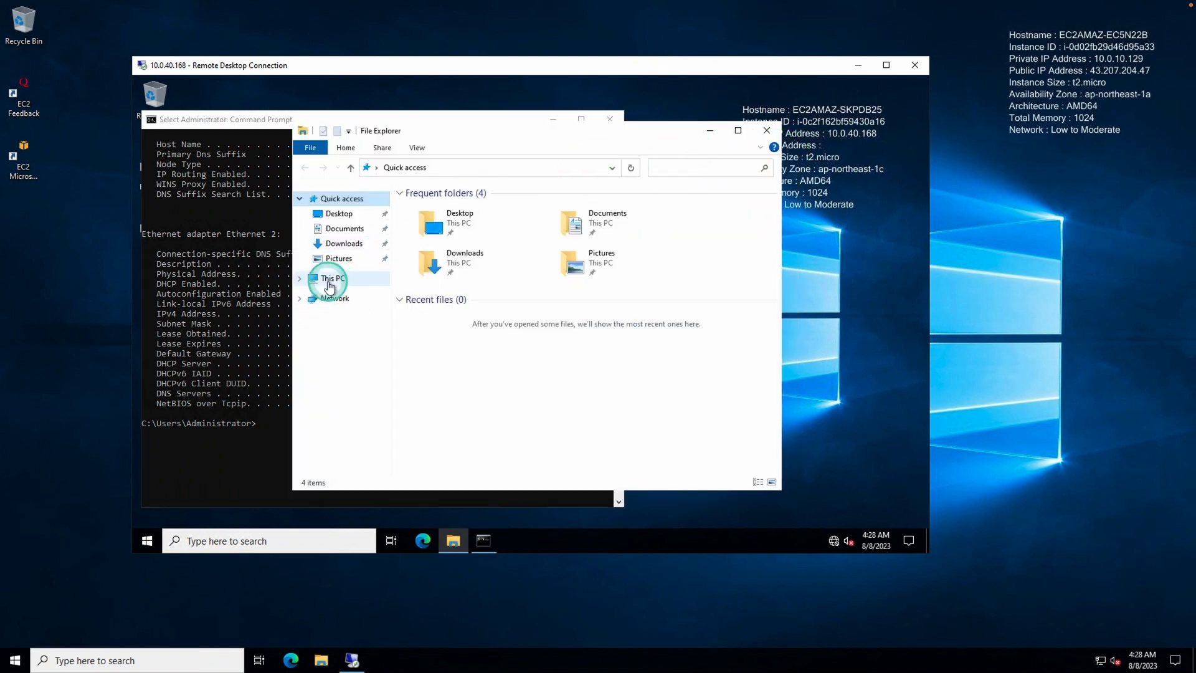
right_click(330, 286)
left_click(415, 447)
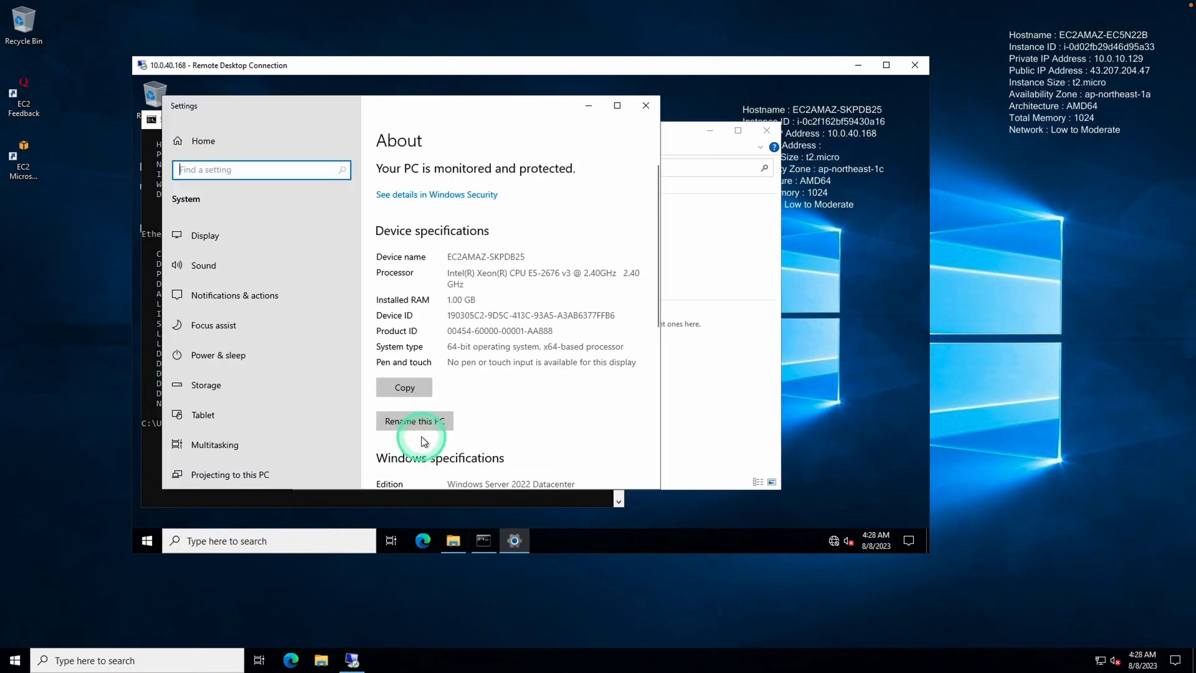
scroll(414, 403, "down", 5)
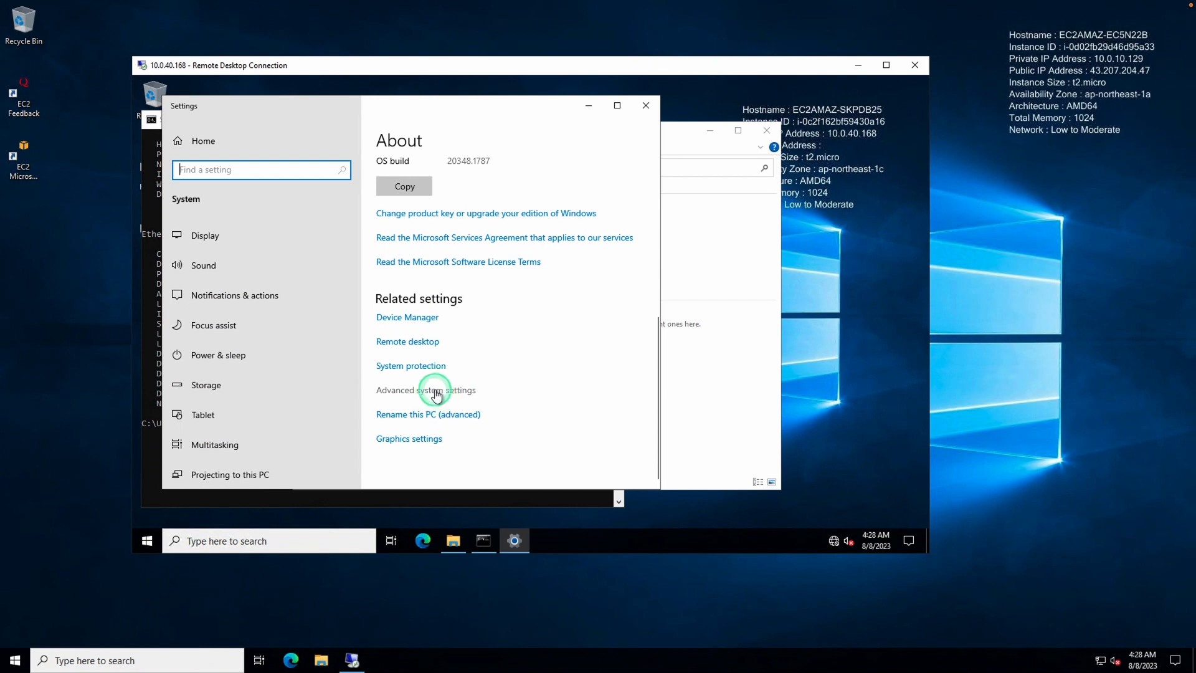
left_click(437, 394)
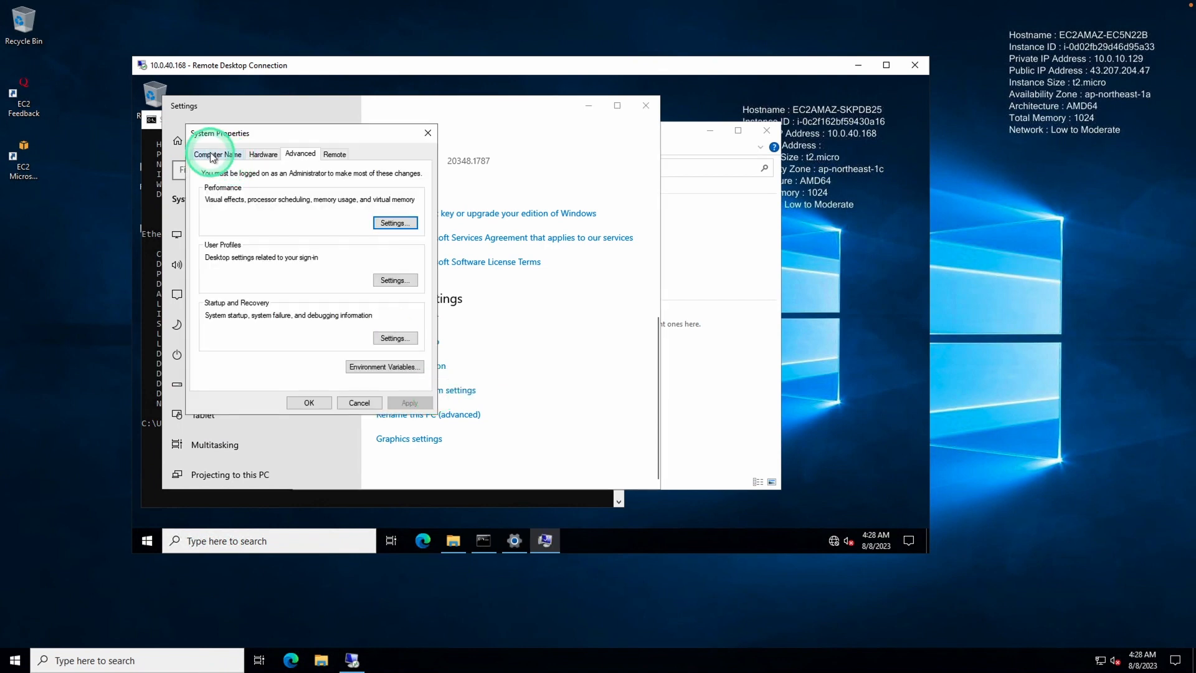
left_click(212, 156)
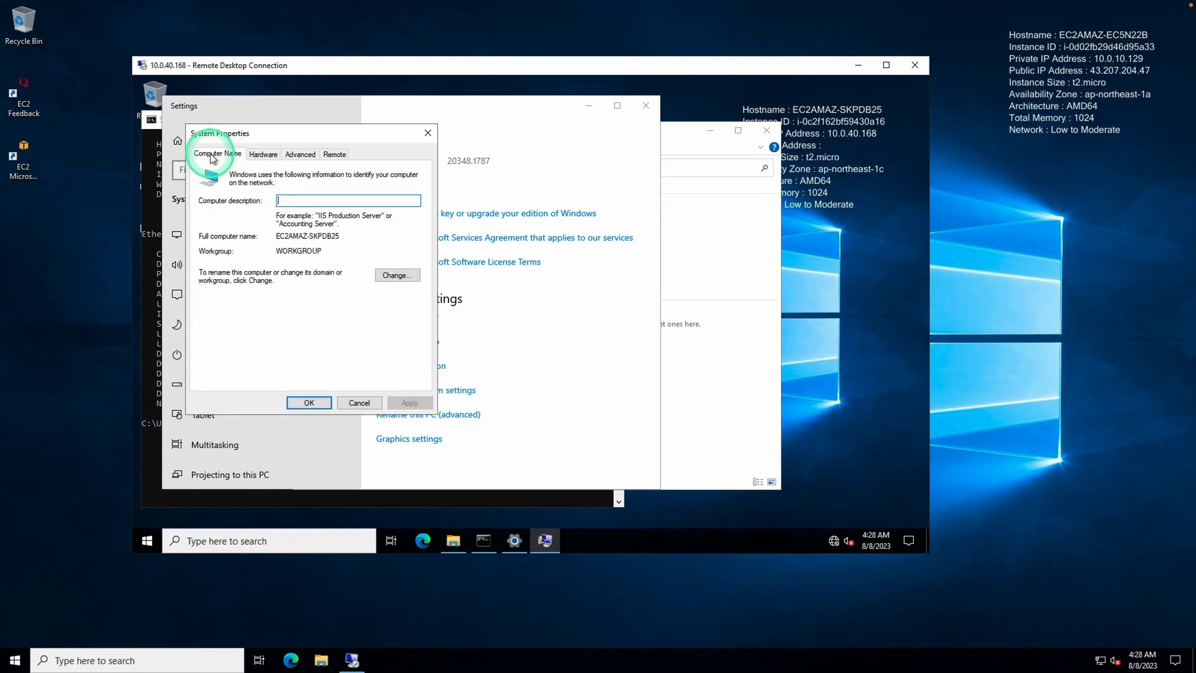
left_click(406, 276)
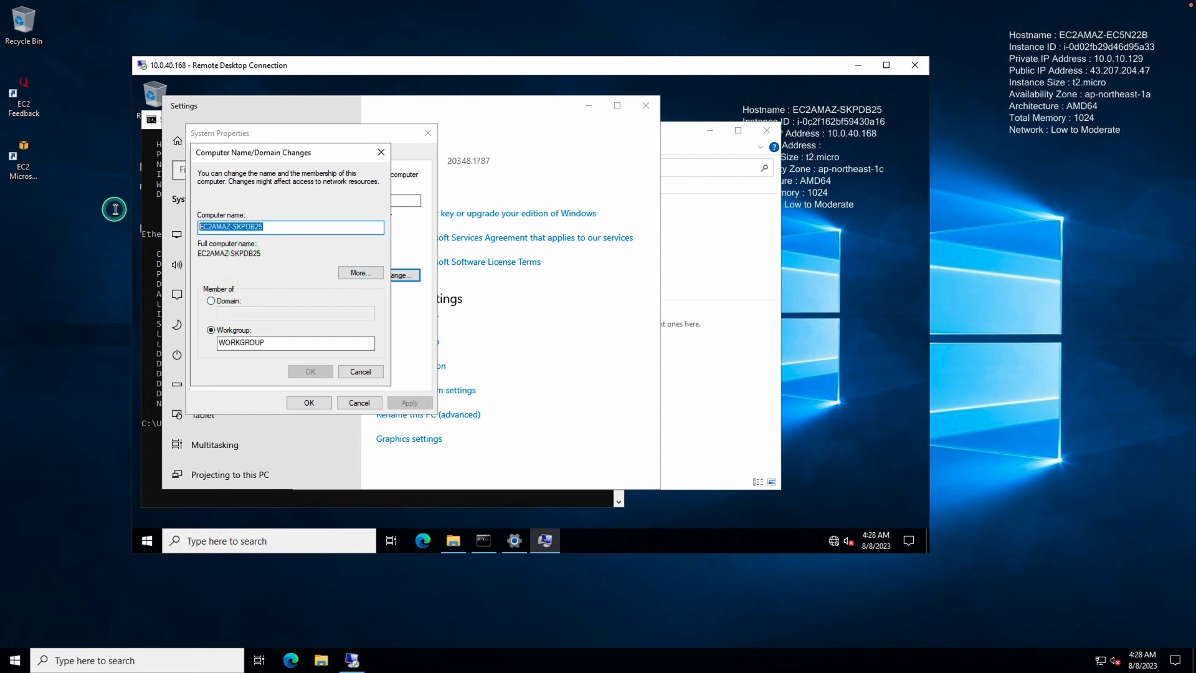
type("DEV-WEB-EN001")
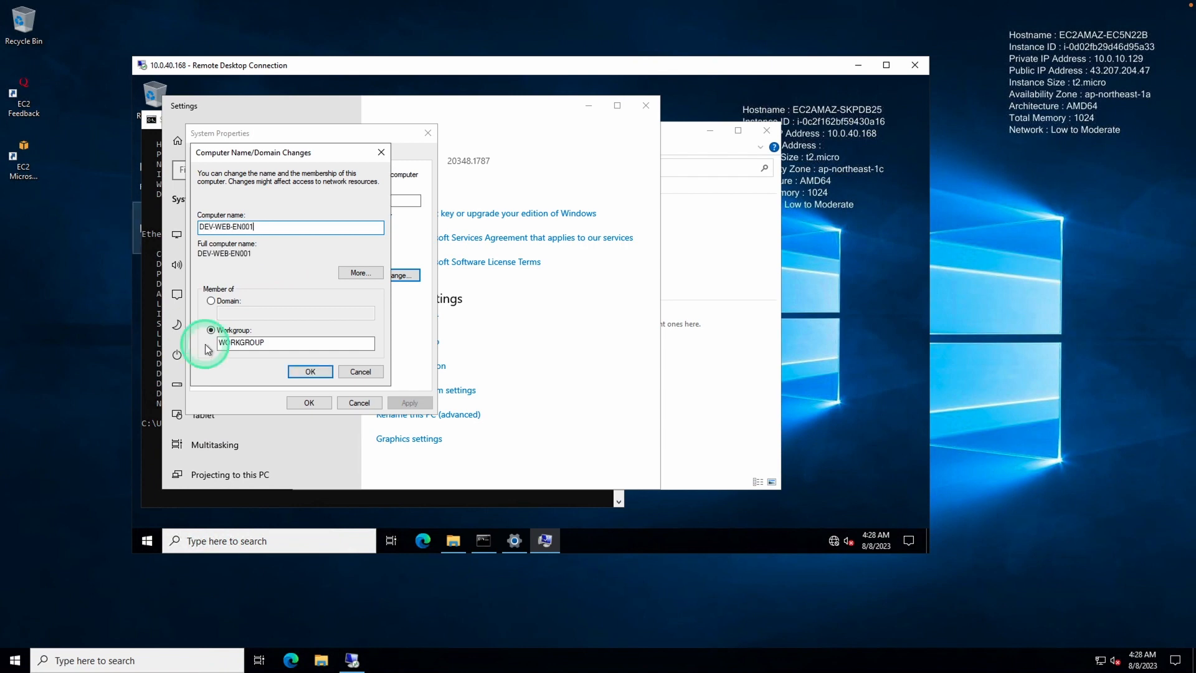
Change the computer's membership from workgroup to the domain veg.cloud and submit the change
left_click(212, 301)
type("veg.cloud")
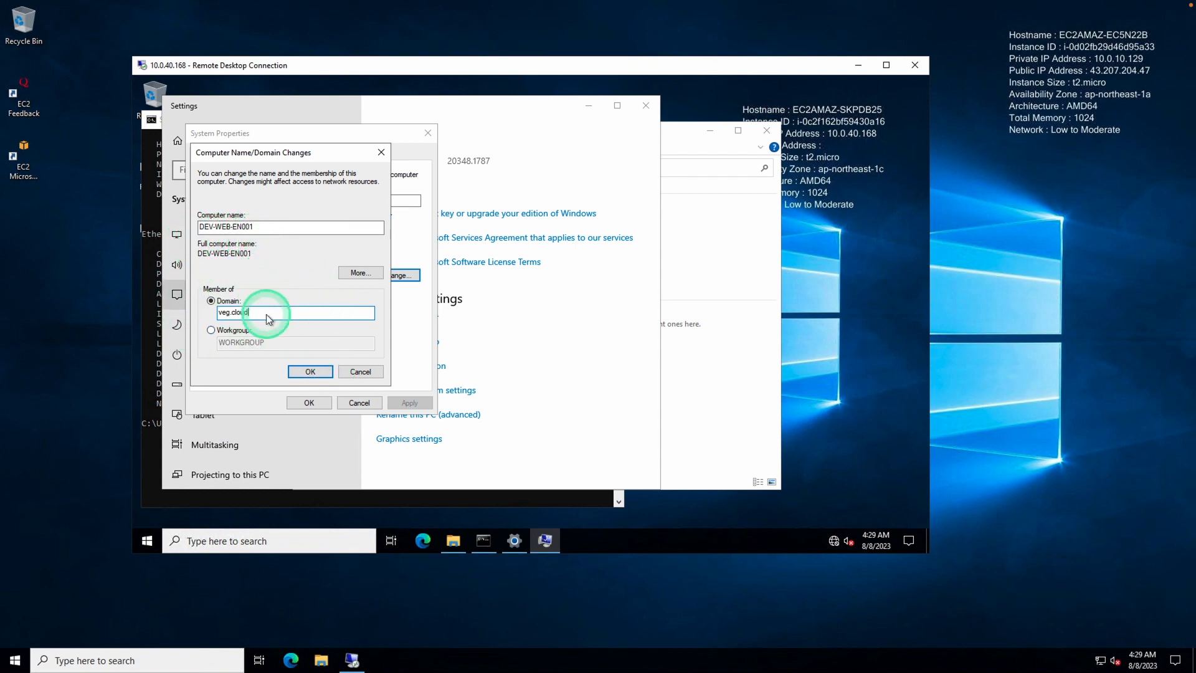
left_click(307, 374)
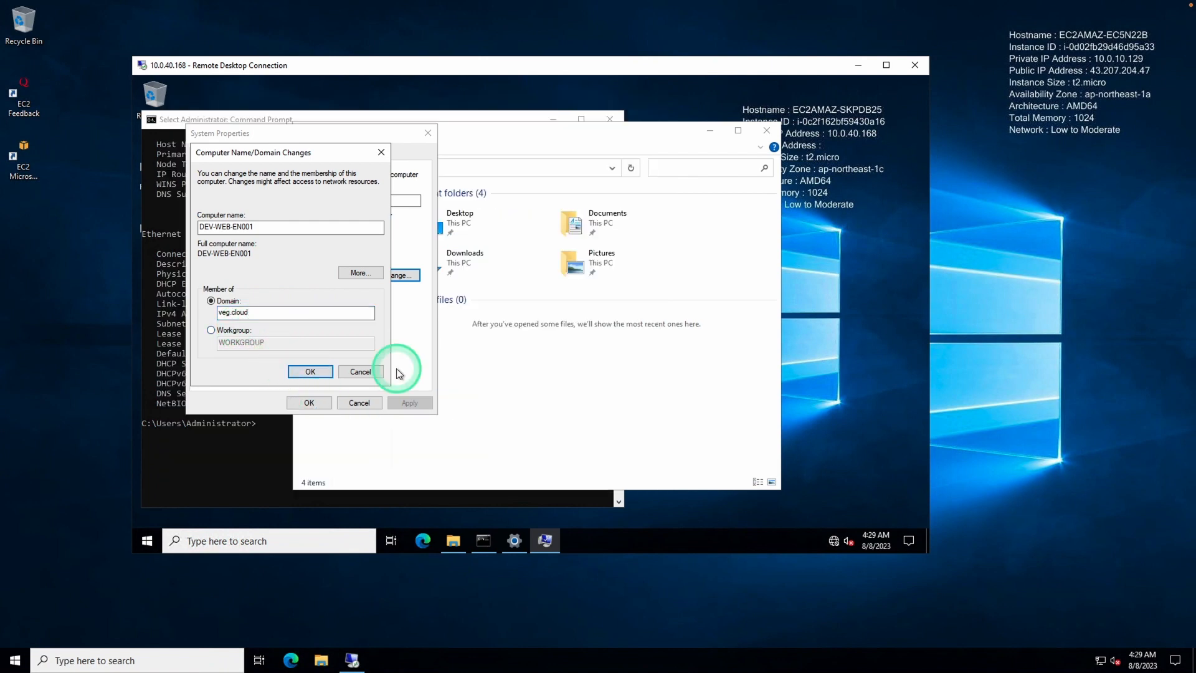
Authorize the domain join with the user name veg\tomato and the account password
type("veg")
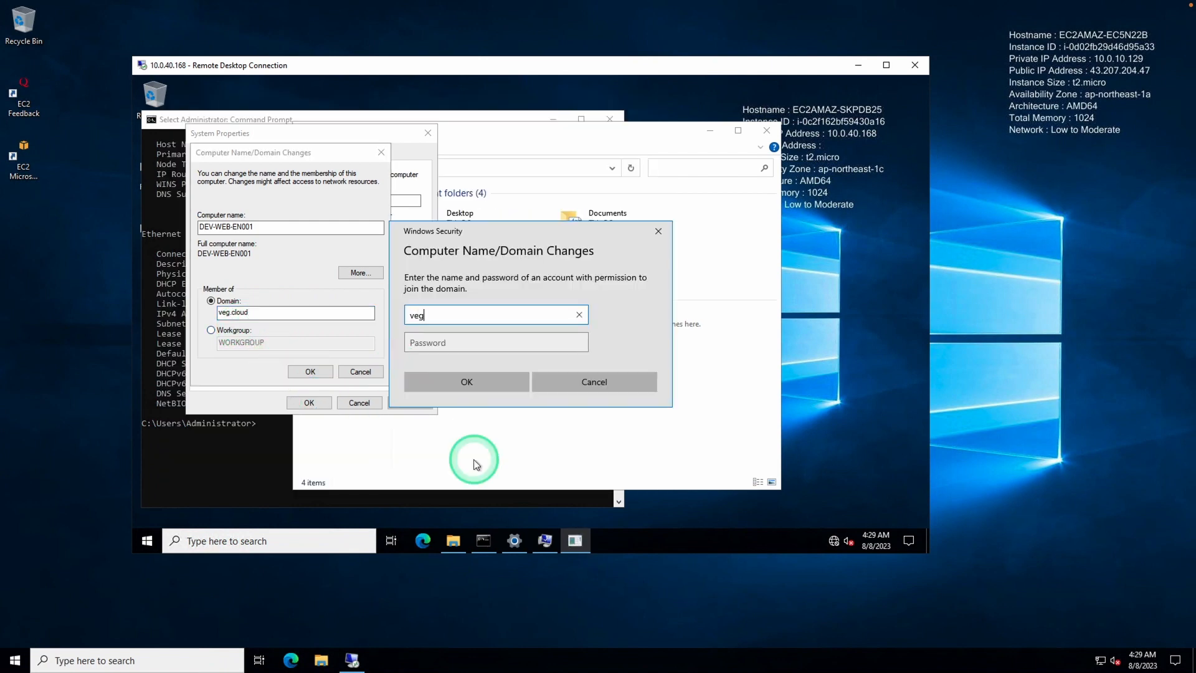
type("\\tomato")
key("Tab")
type("**********")
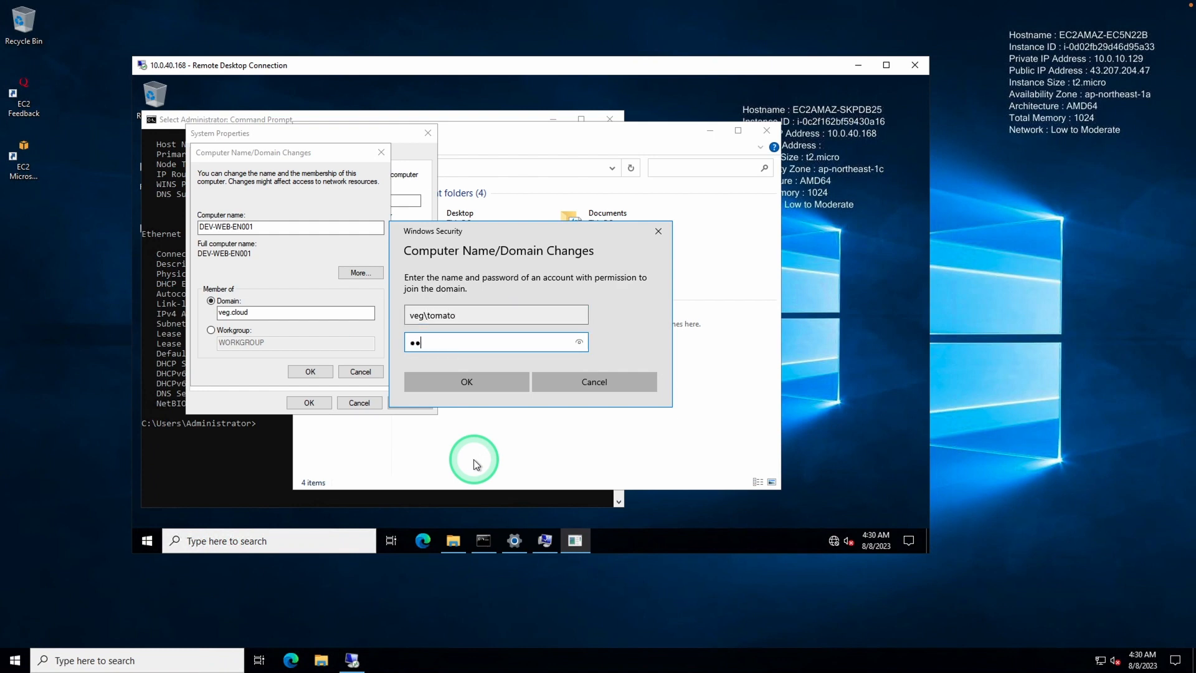
left_click(483, 386)
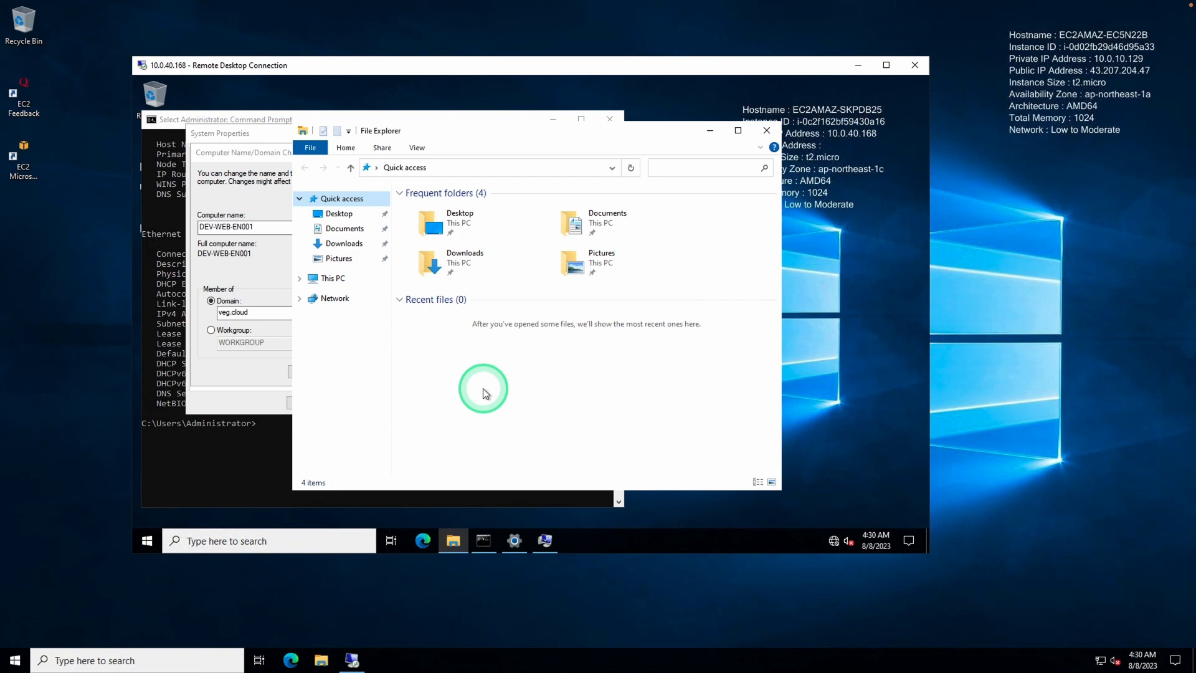
Close File Explorer and acknowledge the domain welcome message
left_click(766, 130)
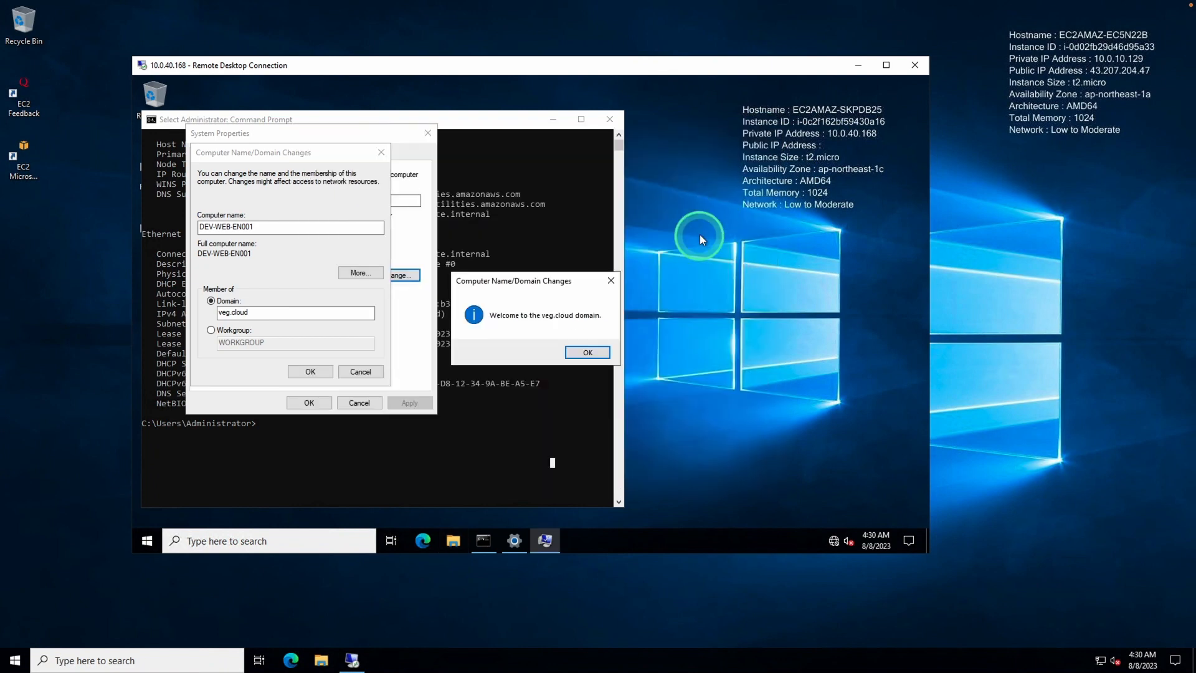
left_click(588, 353)
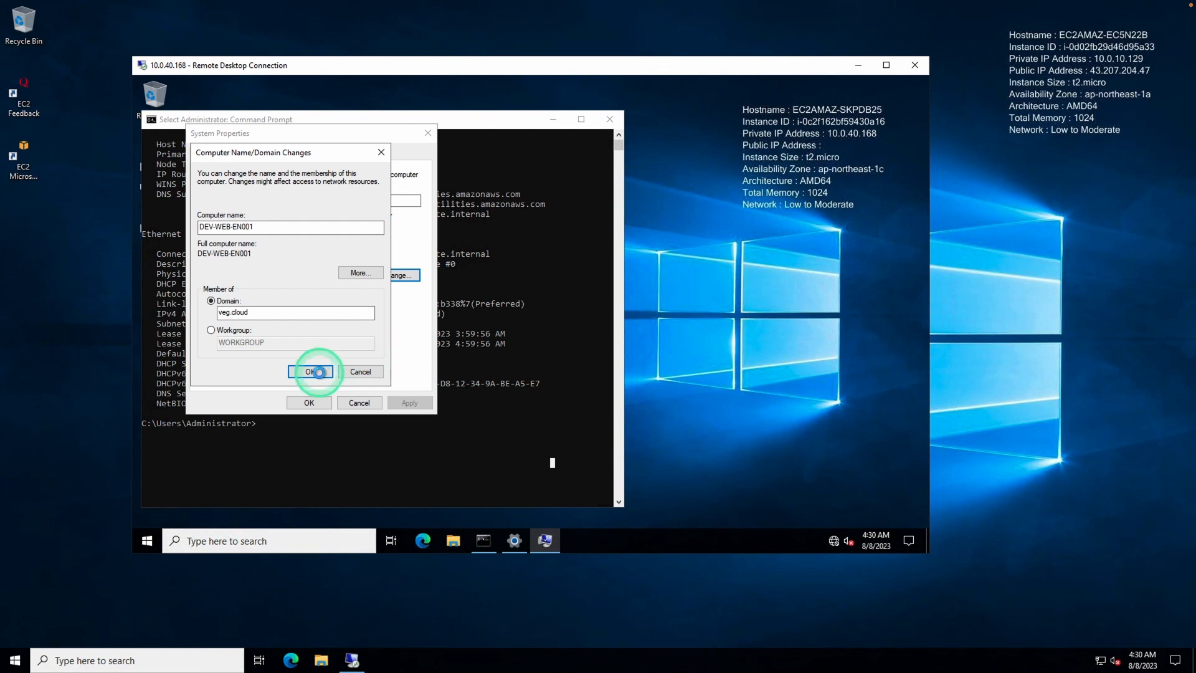
left_click(318, 372)
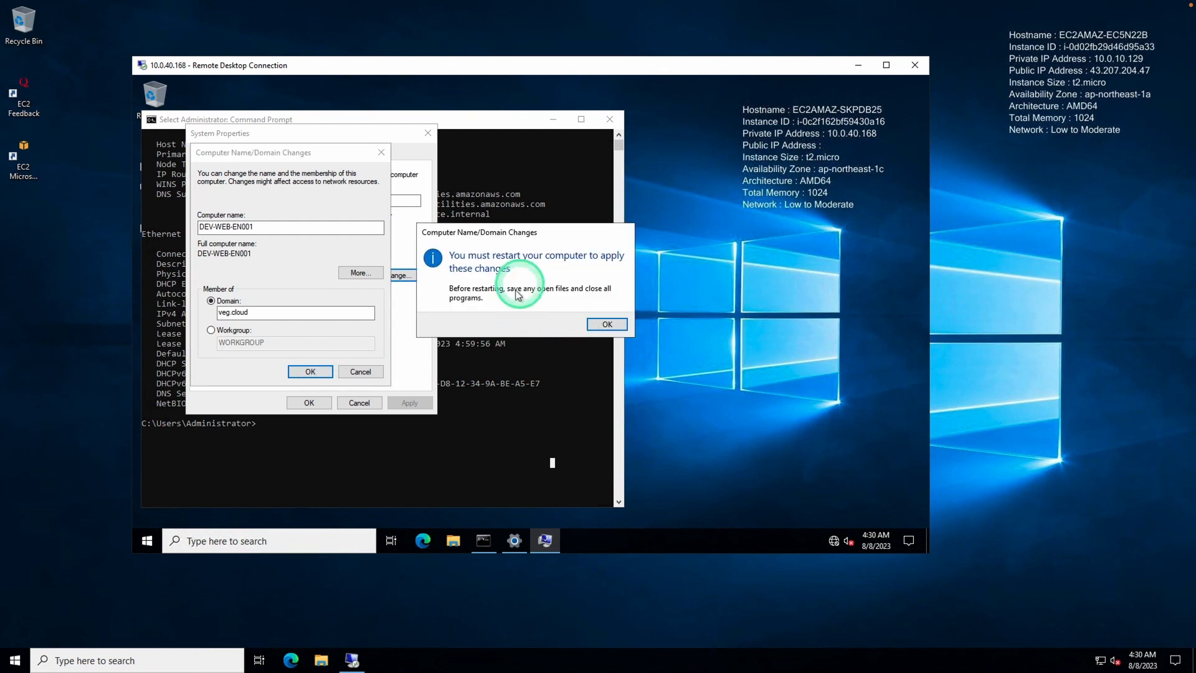
Acknowledge the restart notice, close System Properties and restart the remote server immediately
left_click(607, 326)
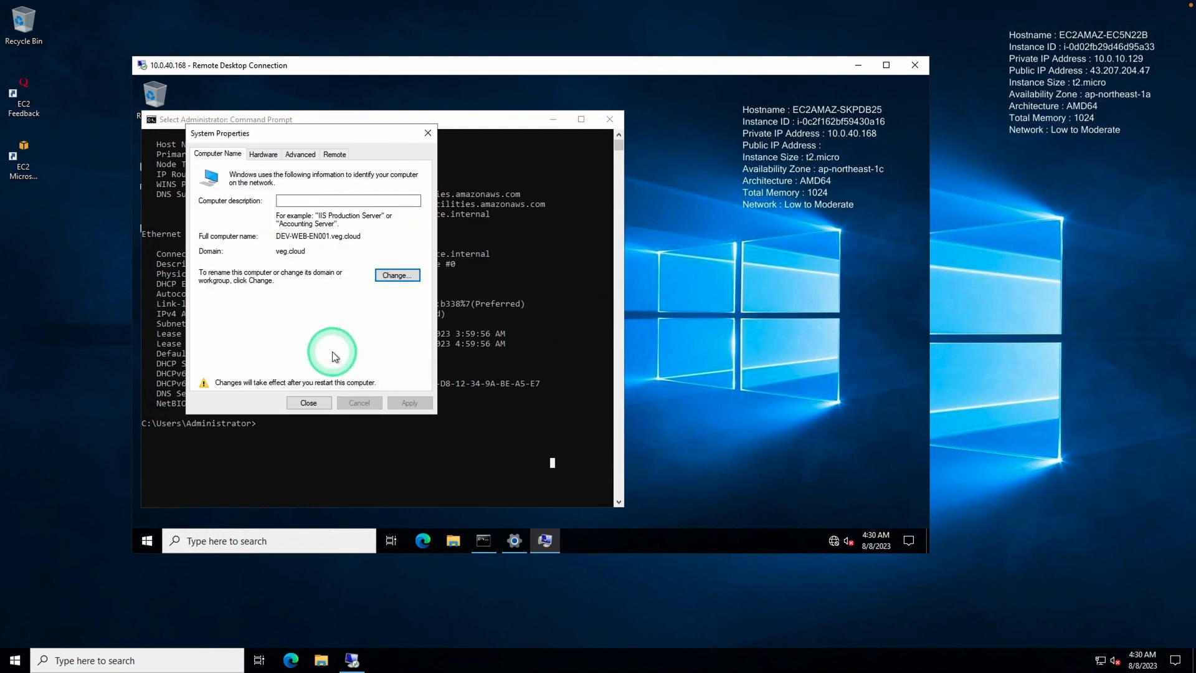
left_click(306, 403)
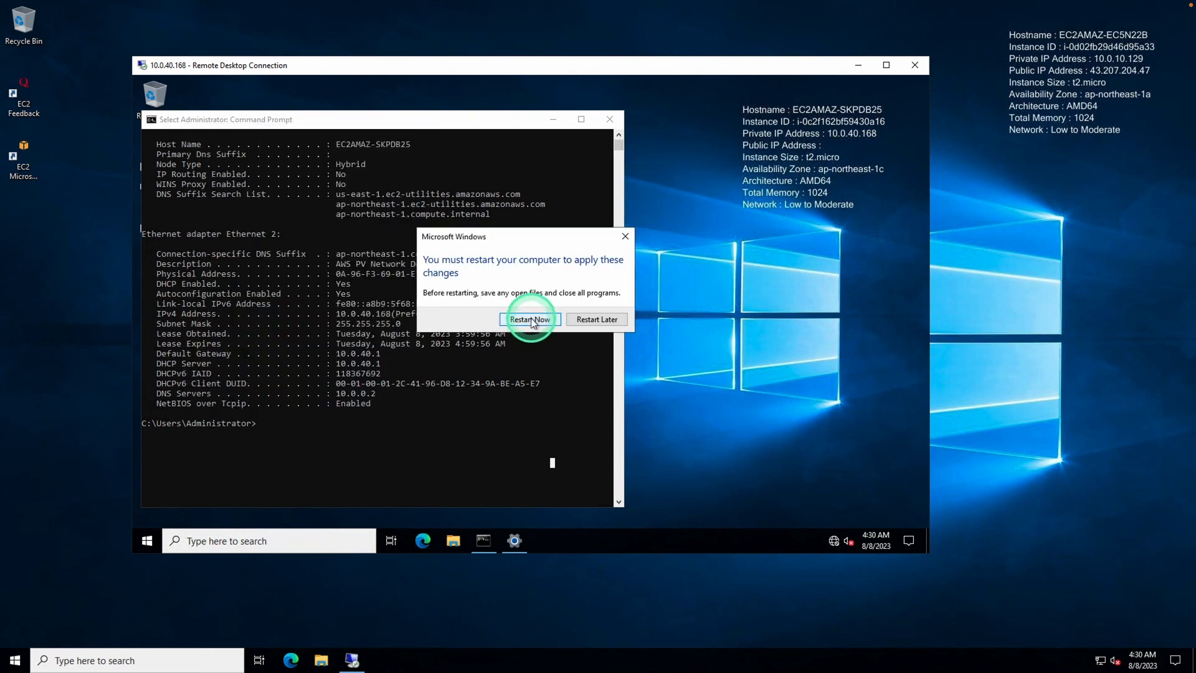
left_click(526, 321)
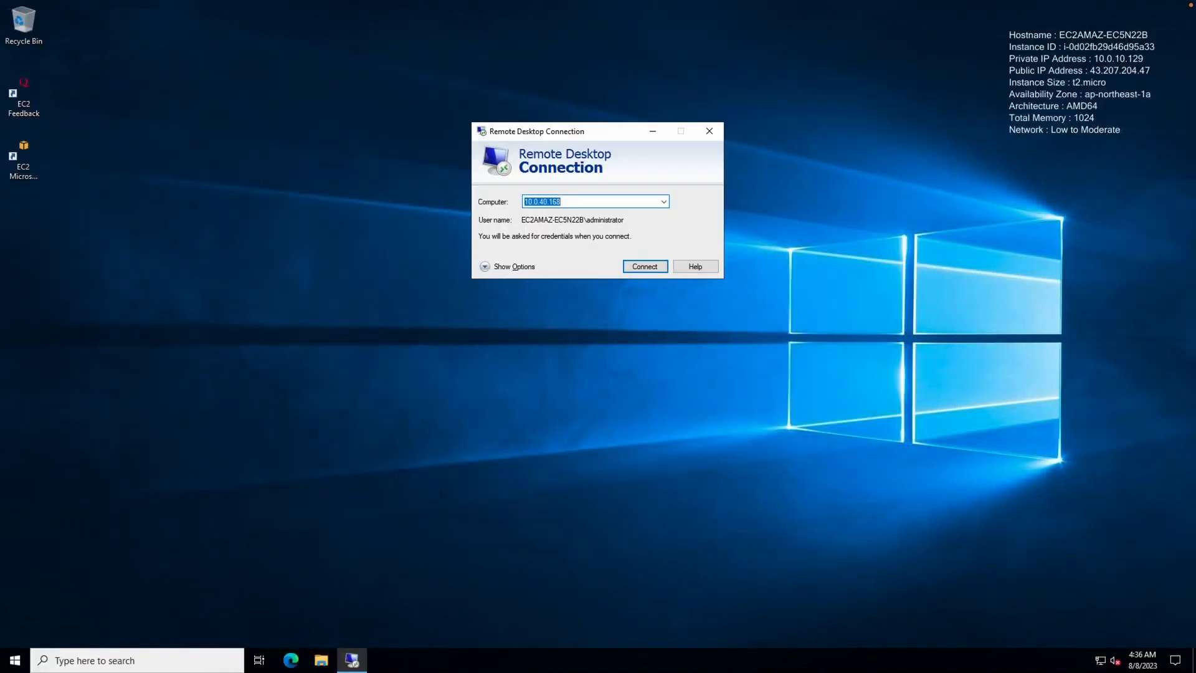
Set the Remote Desktop user name to veg\tomato and connect to 10.0.40.168
left_click(521, 270)
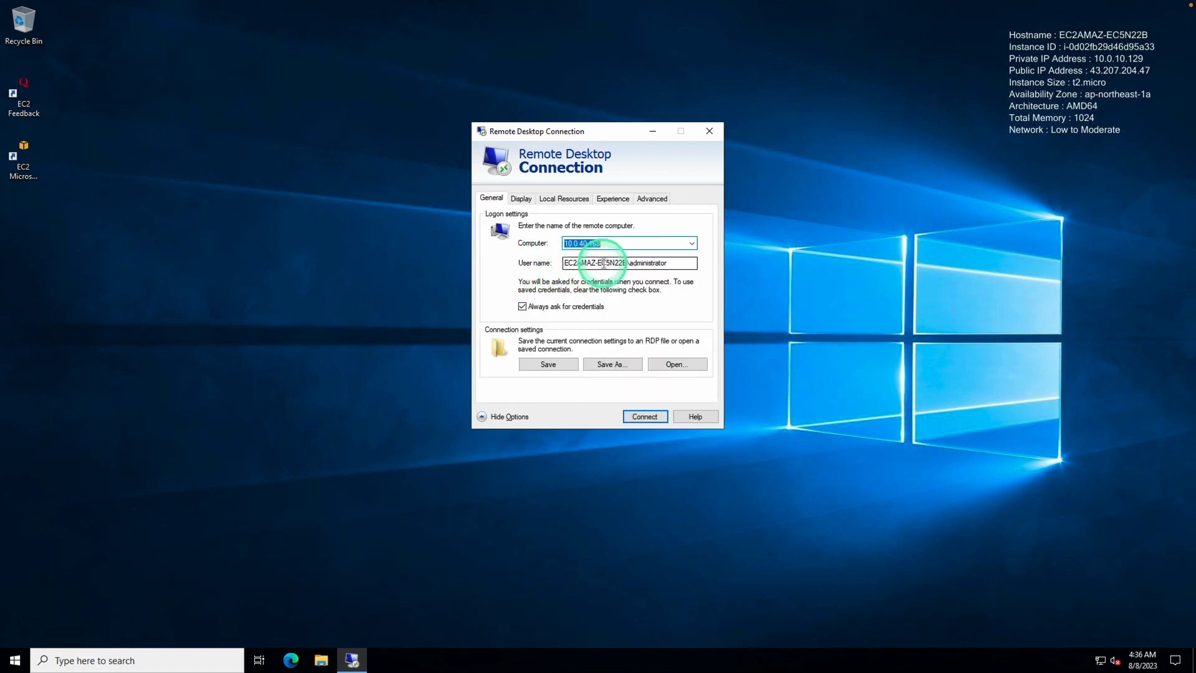
left_click_drag(669, 263, 538, 253)
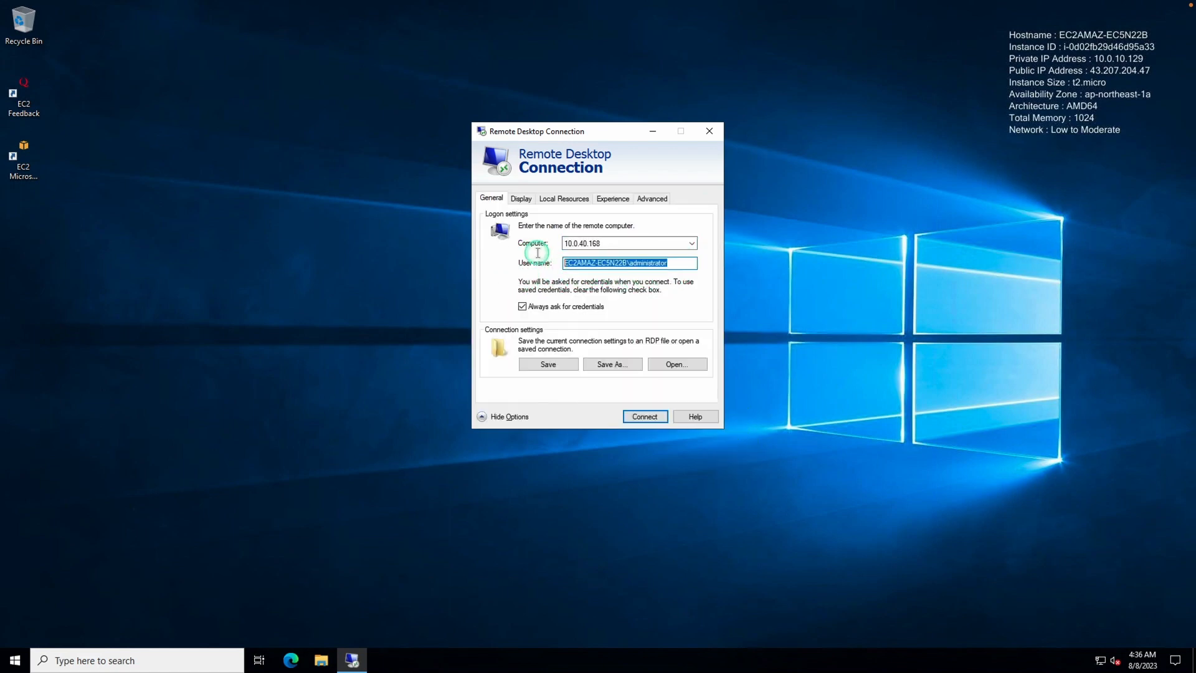
type("eg\\")
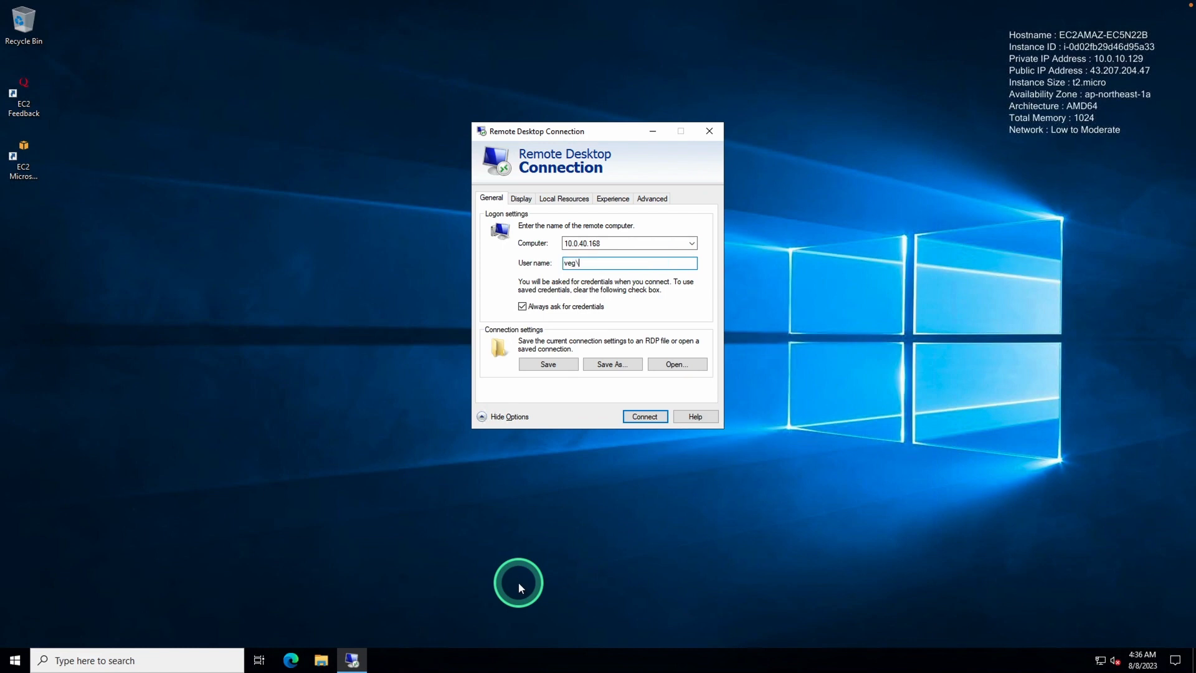
type("eg\\tomato")
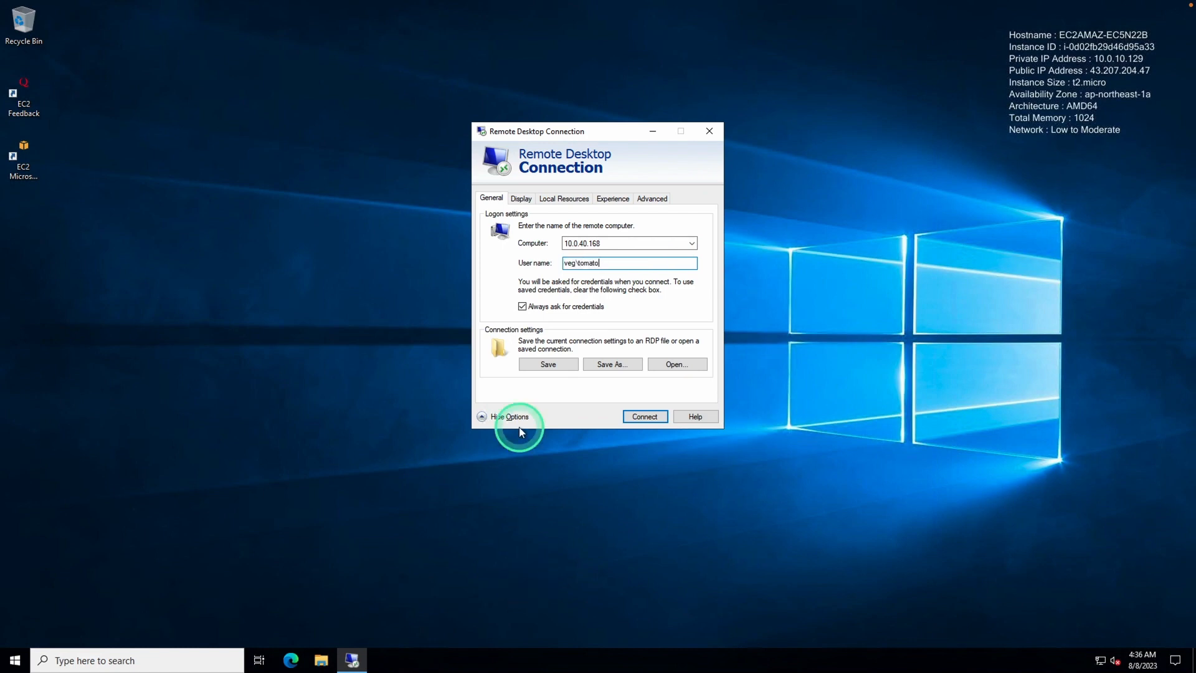
left_click(643, 417)
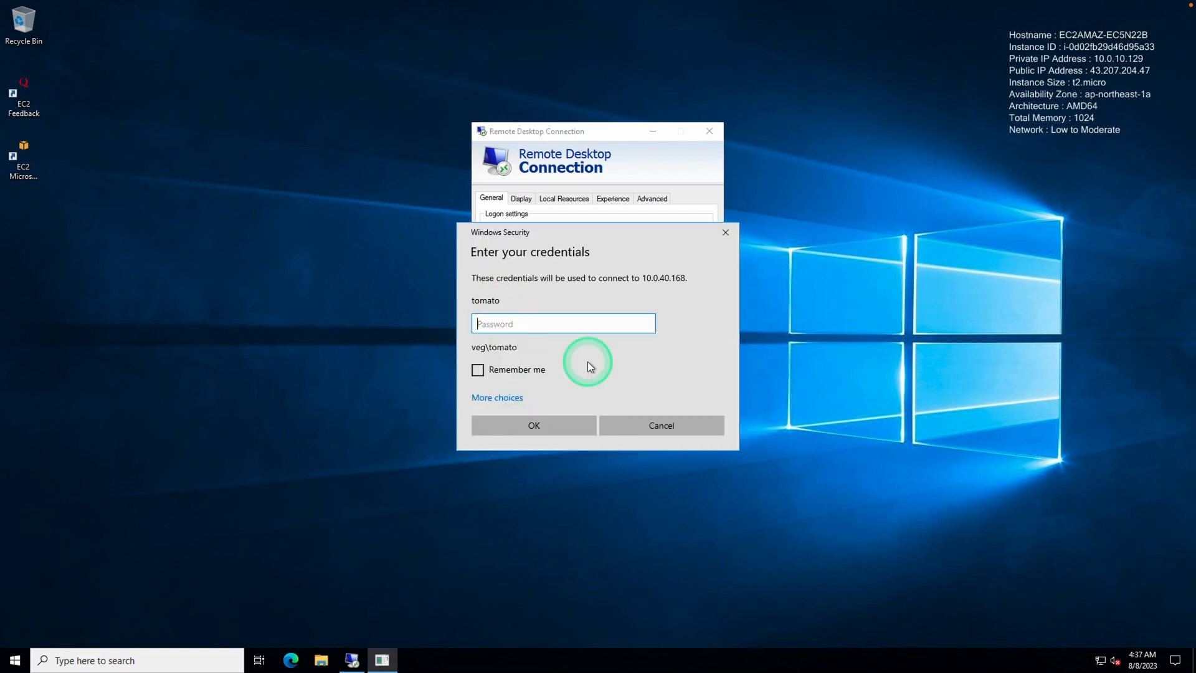
Sign in to the remote server with the account password and accept its unverified certificate
type("•••••••••••")
key("Tab")
key("space")
left_click(513, 429)
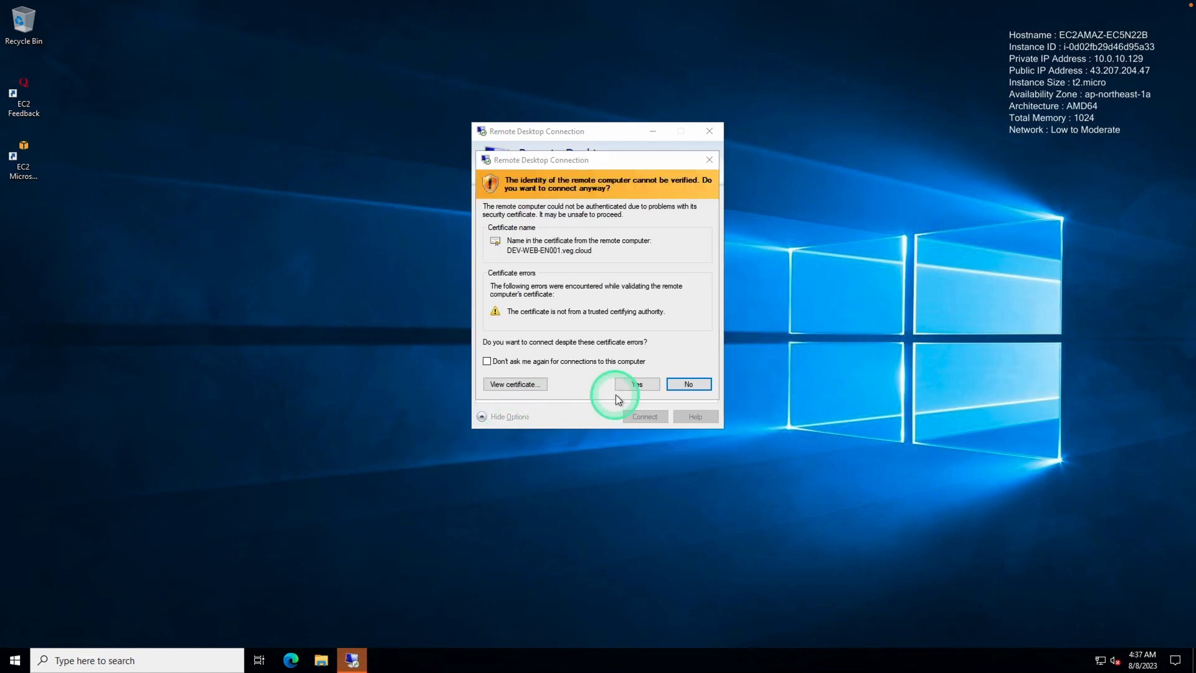
left_click(617, 391)
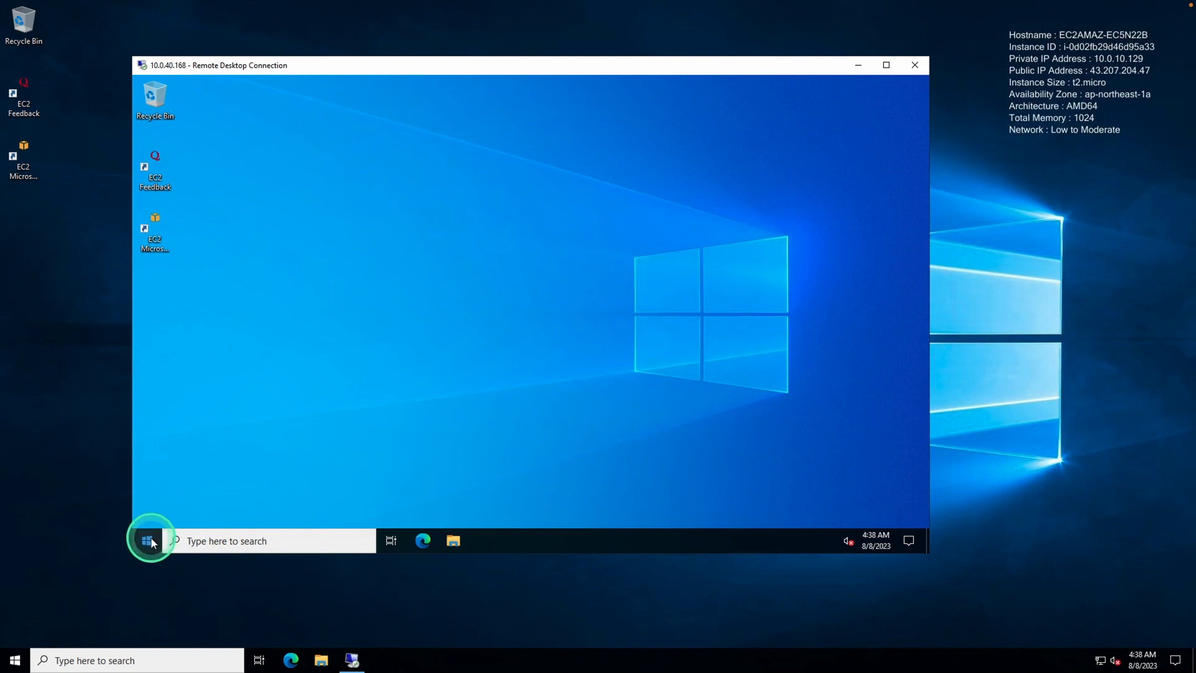
Check the remote server's domain membership with net config rdr in Command Prompt, and close the remote session
type("cmd")
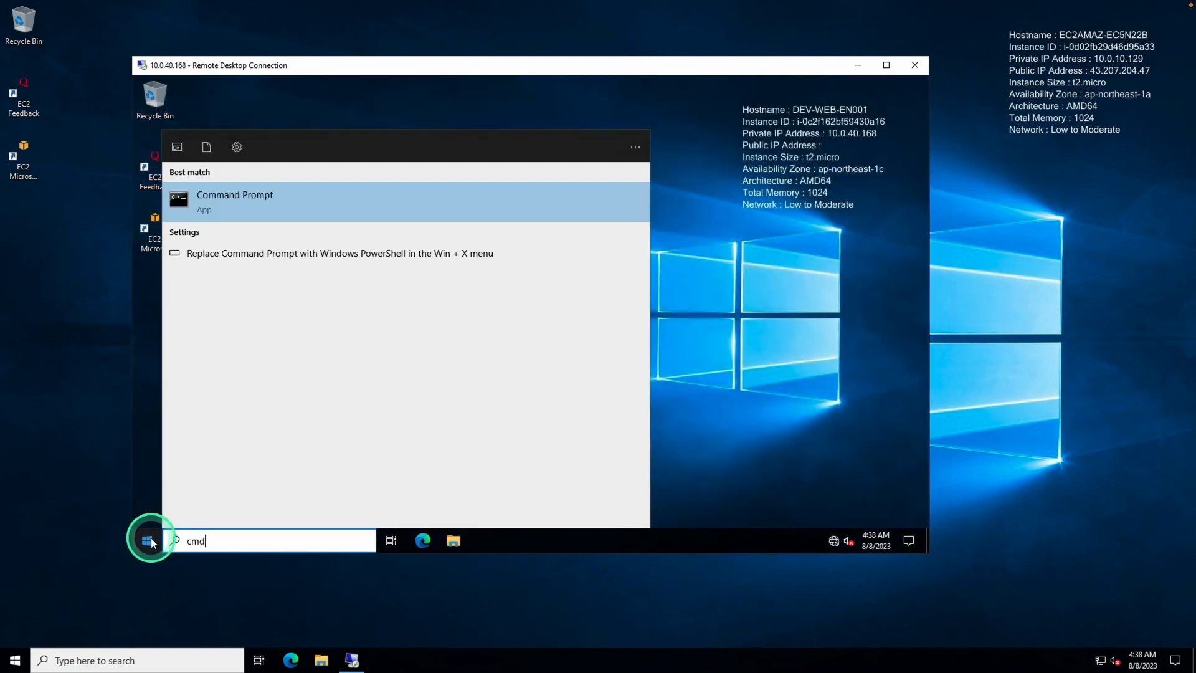
key("Return")
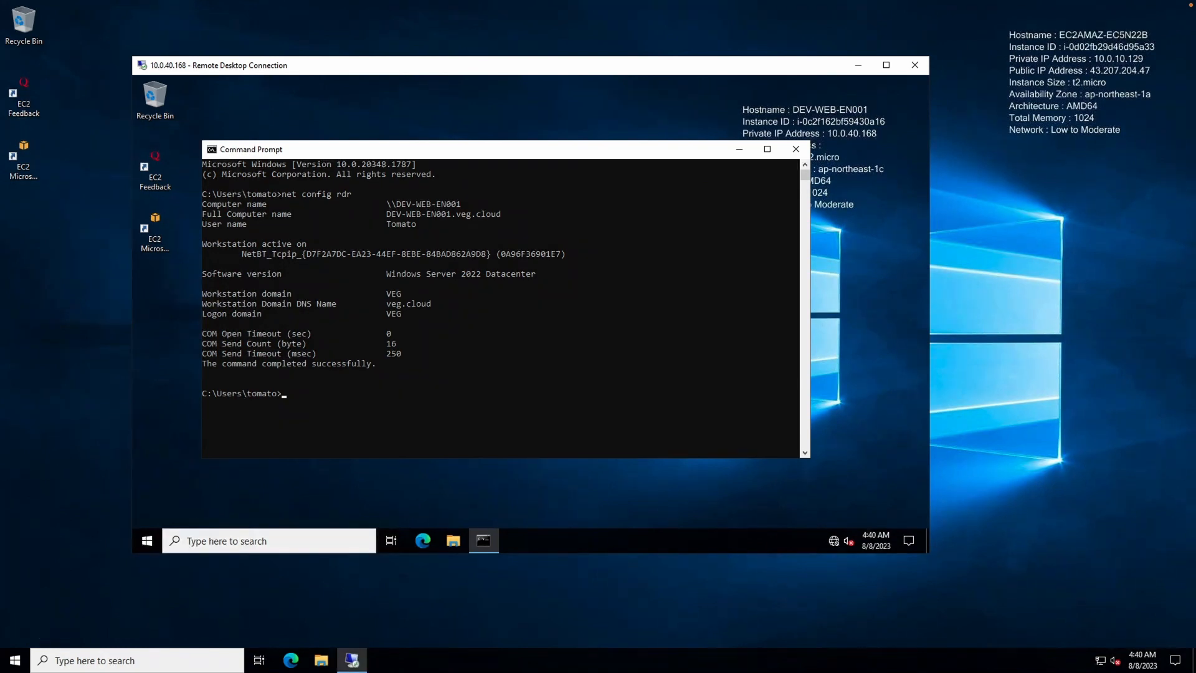
left_click(924, 70)
Open the Internet Protocol Version 4 (TCP/IPv4) properties of the local server's Ethernet 2 connection
left_click(322, 661)
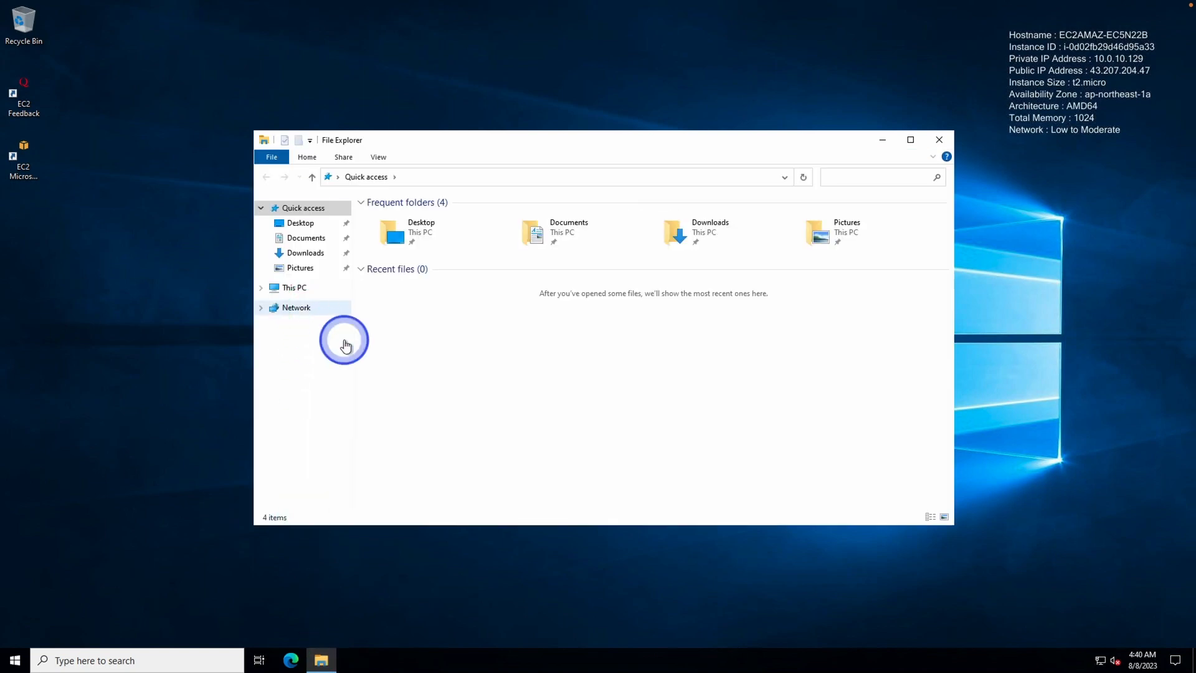
right_click(314, 305)
left_click(366, 430)
left_click(679, 251)
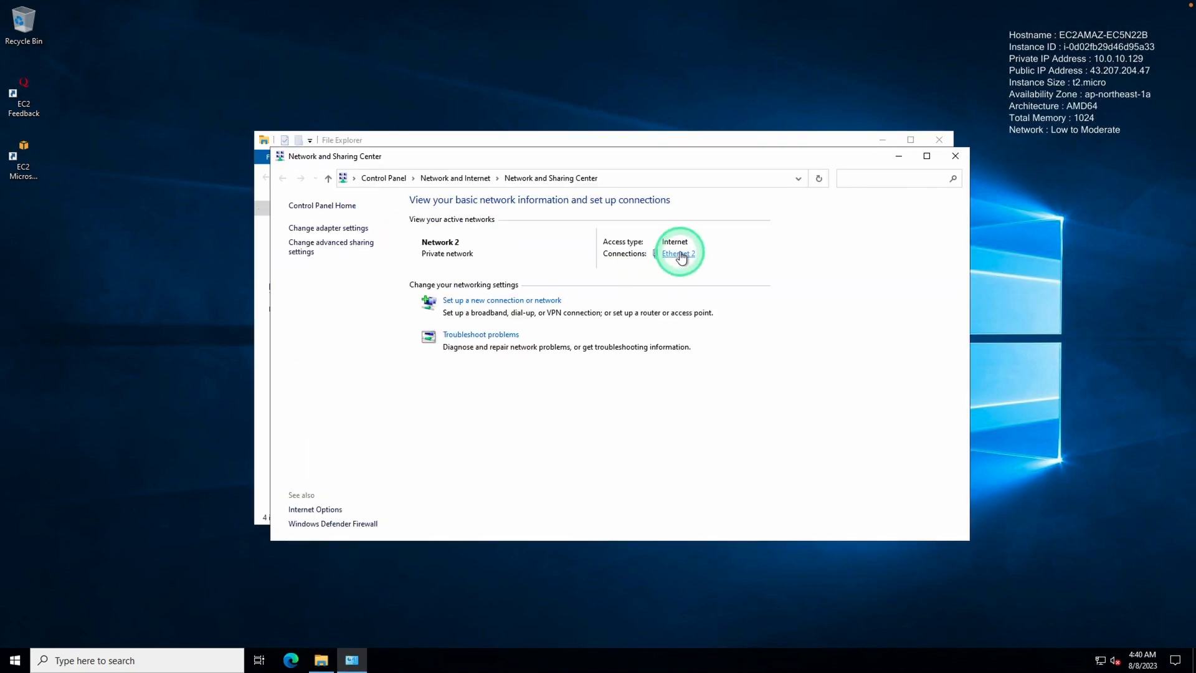
left_click(535, 426)
left_click(595, 347)
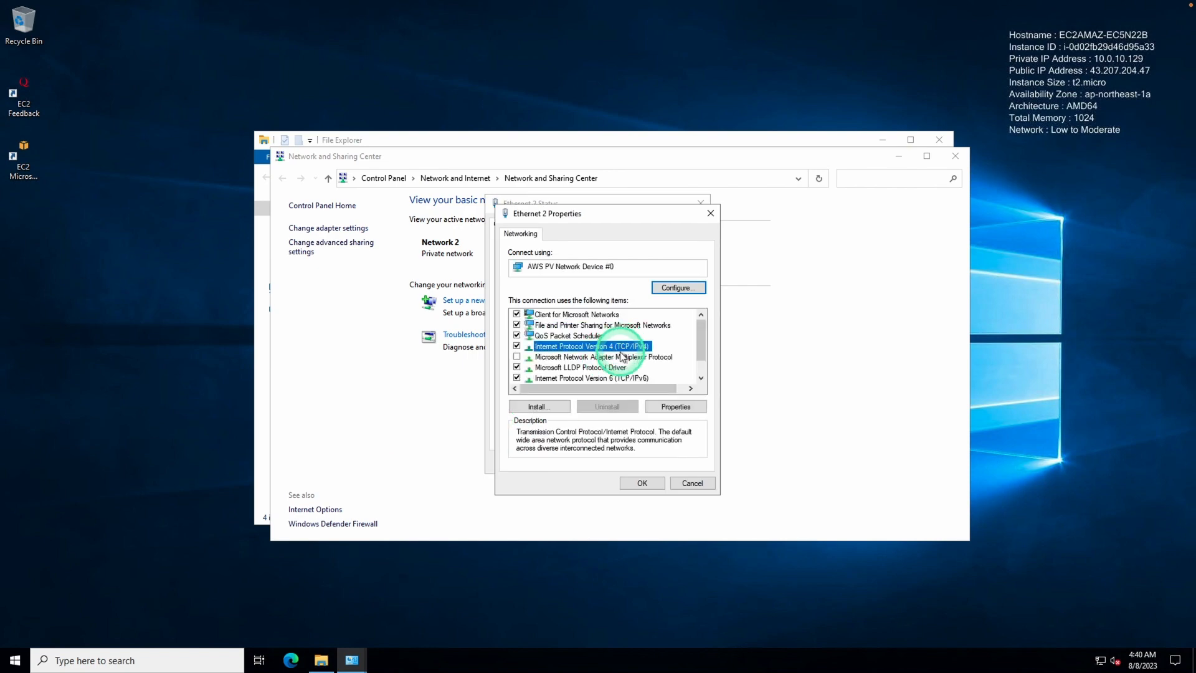
left_click(676, 406)
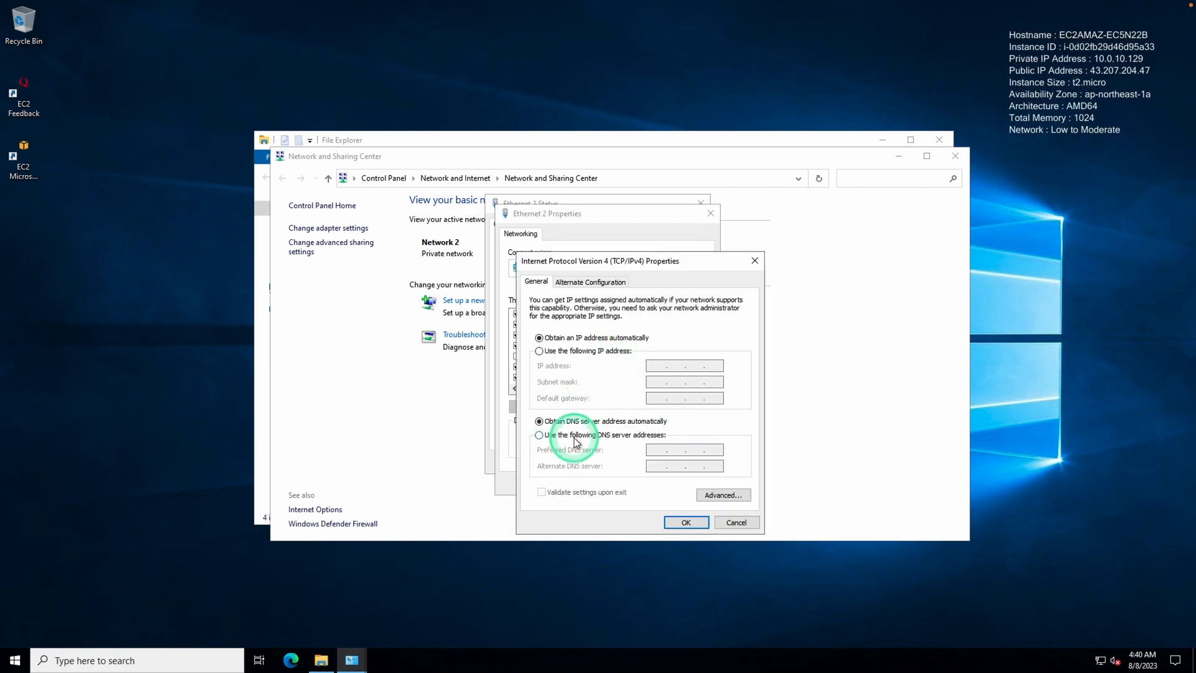
Set the preferred DNS server to 10.0.50.10 and the alternate to 10.0.0.2, and close the network windows
left_click(540, 435)
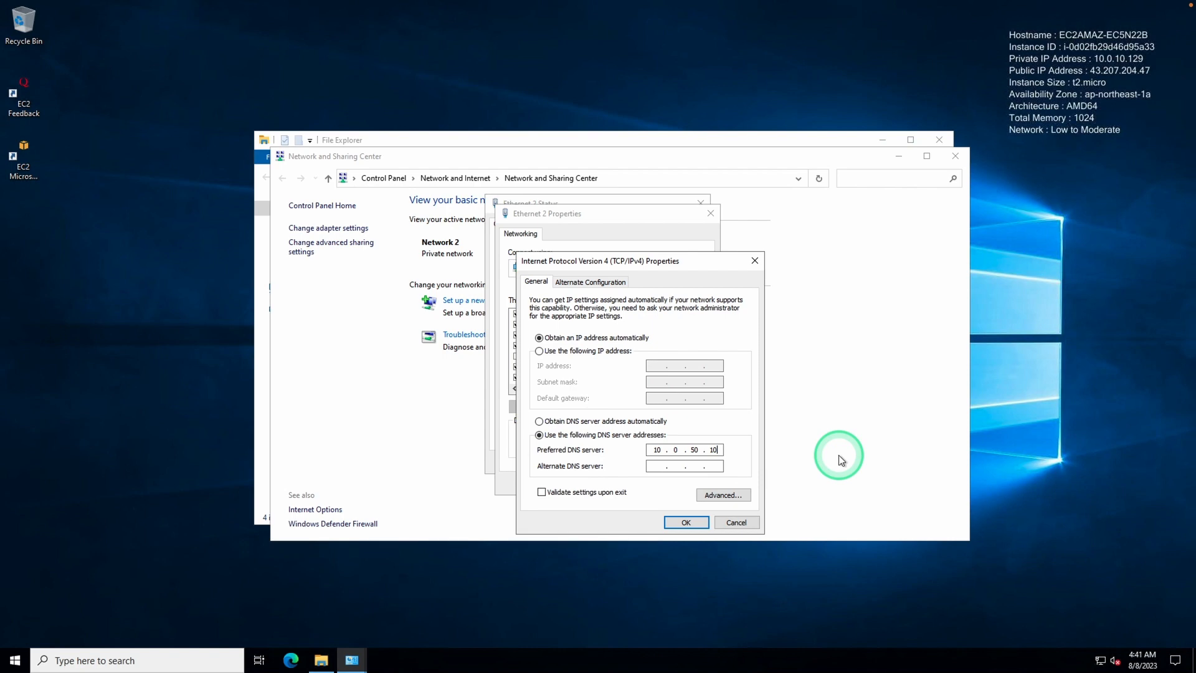
key("Tab")
type("10.0.0.2")
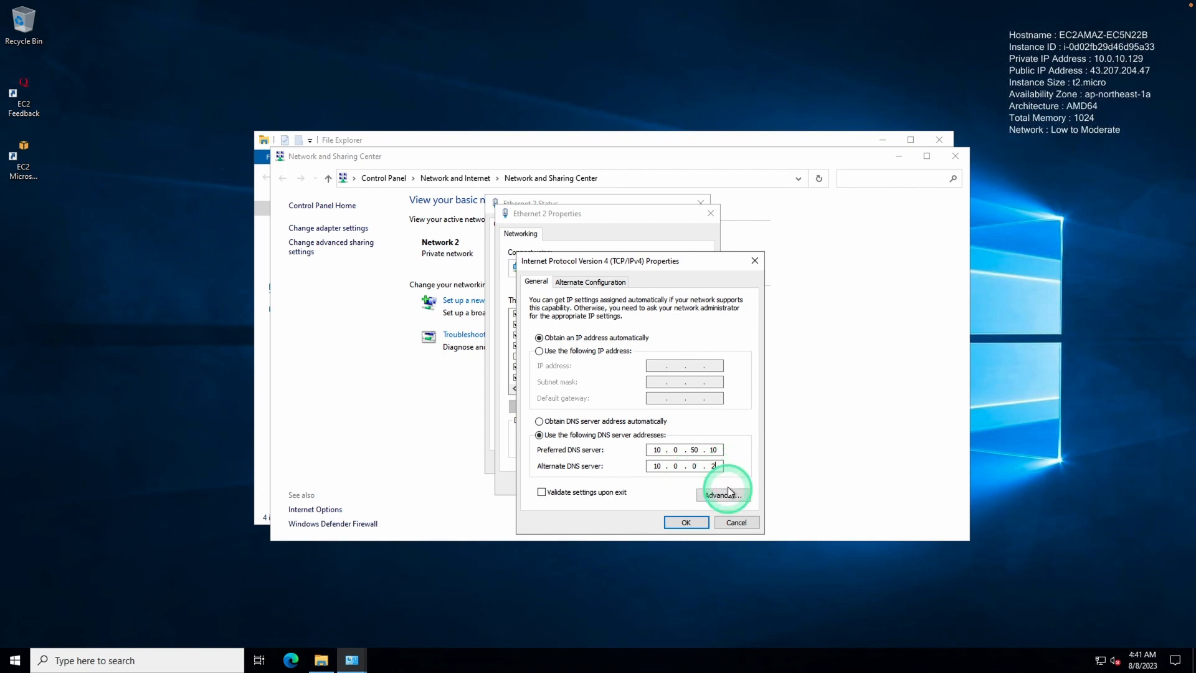
left_click(686, 522)
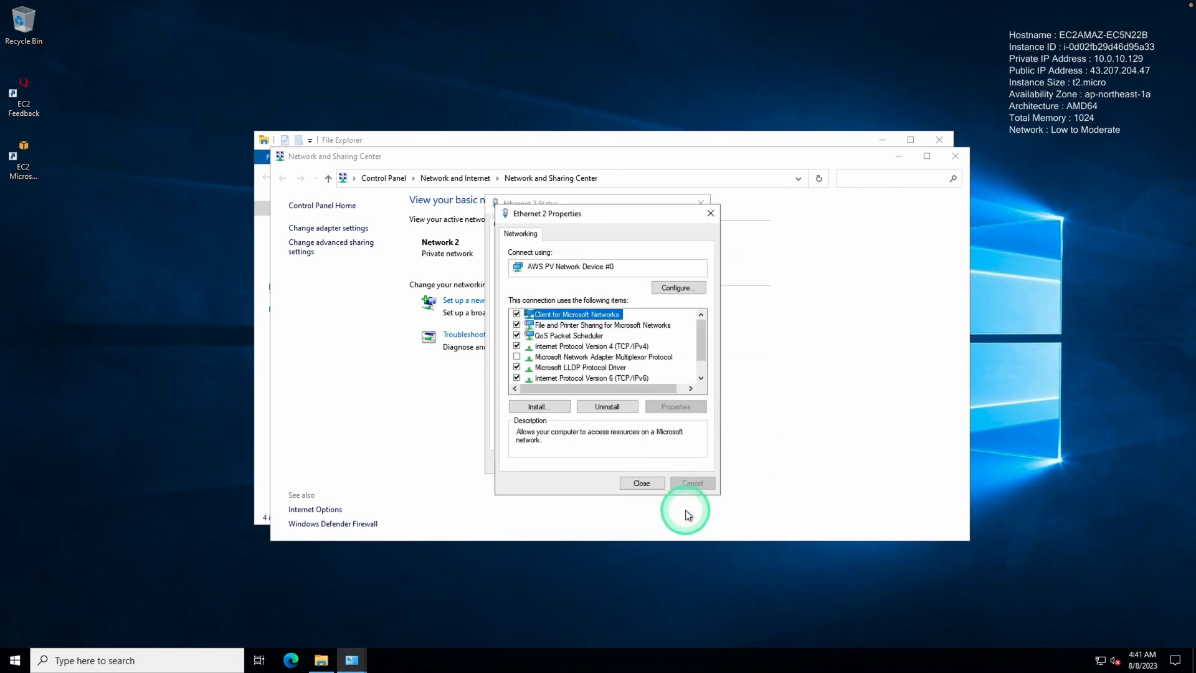
left_click(646, 484)
left_click(683, 470)
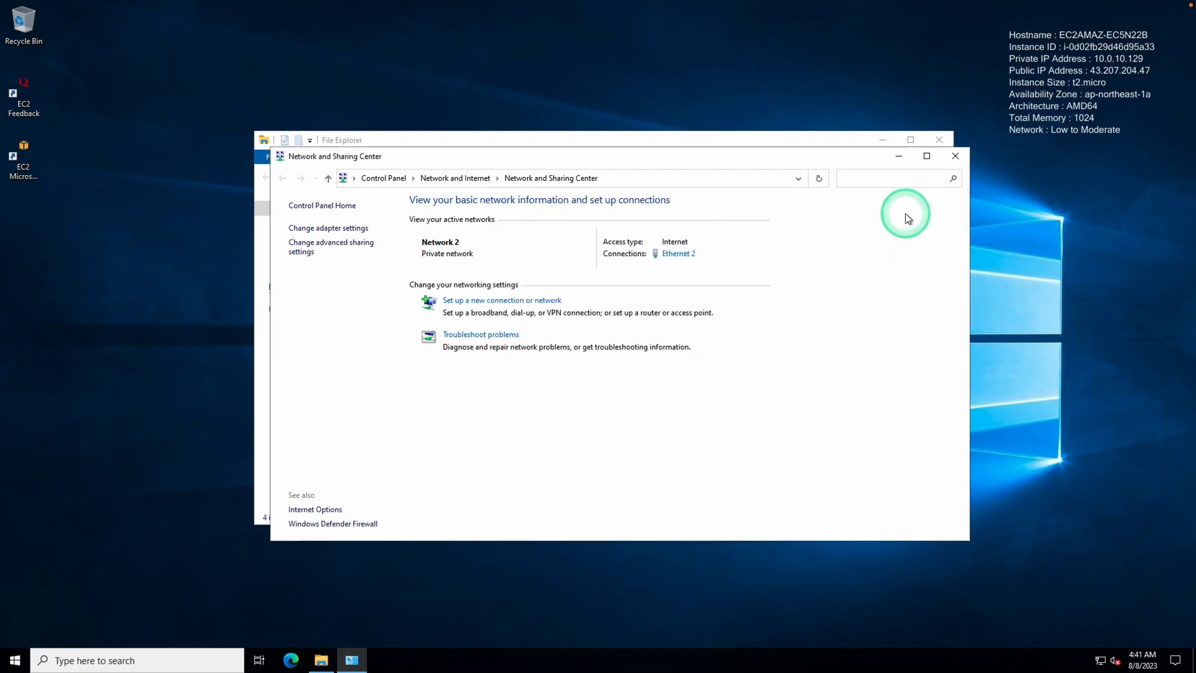
left_click(957, 160)
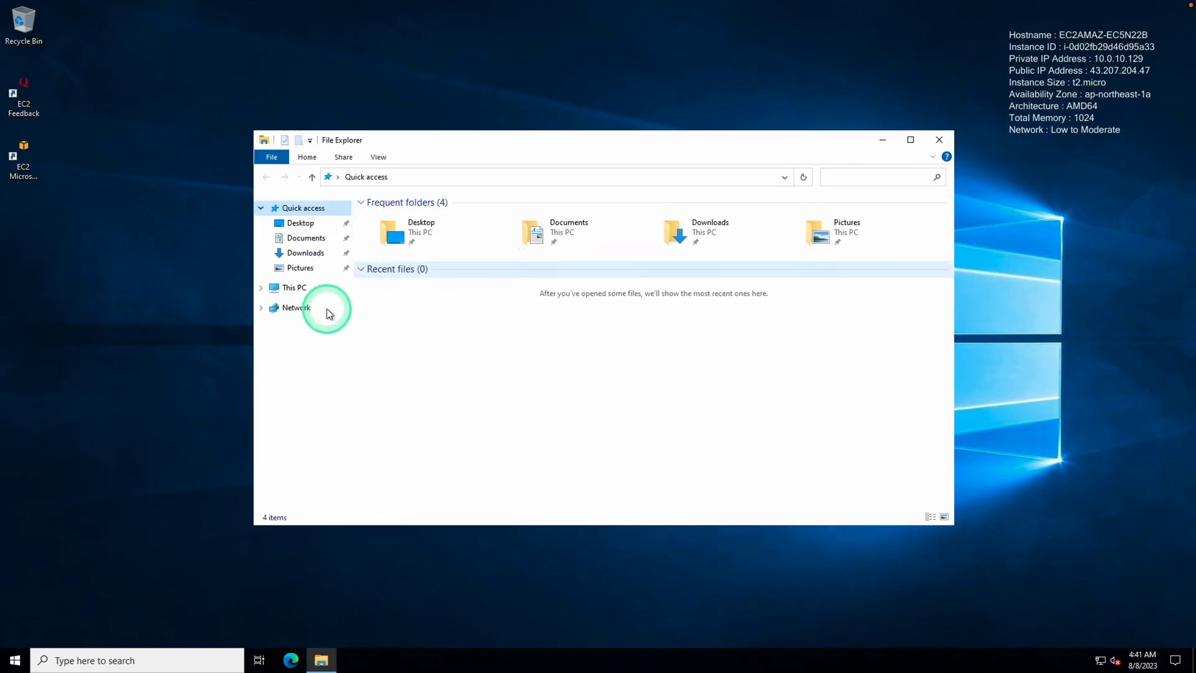
Open This PC's advanced system settings and minimize the Settings and File Explorer windows
right_click(296, 292)
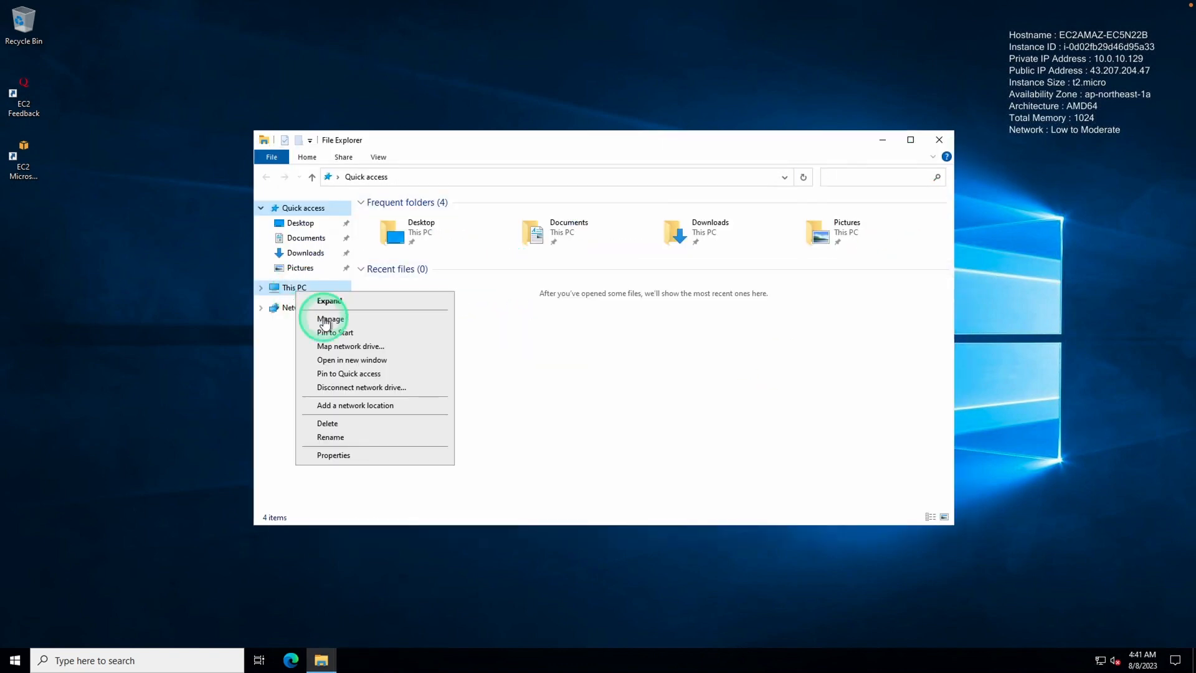
left_click(336, 455)
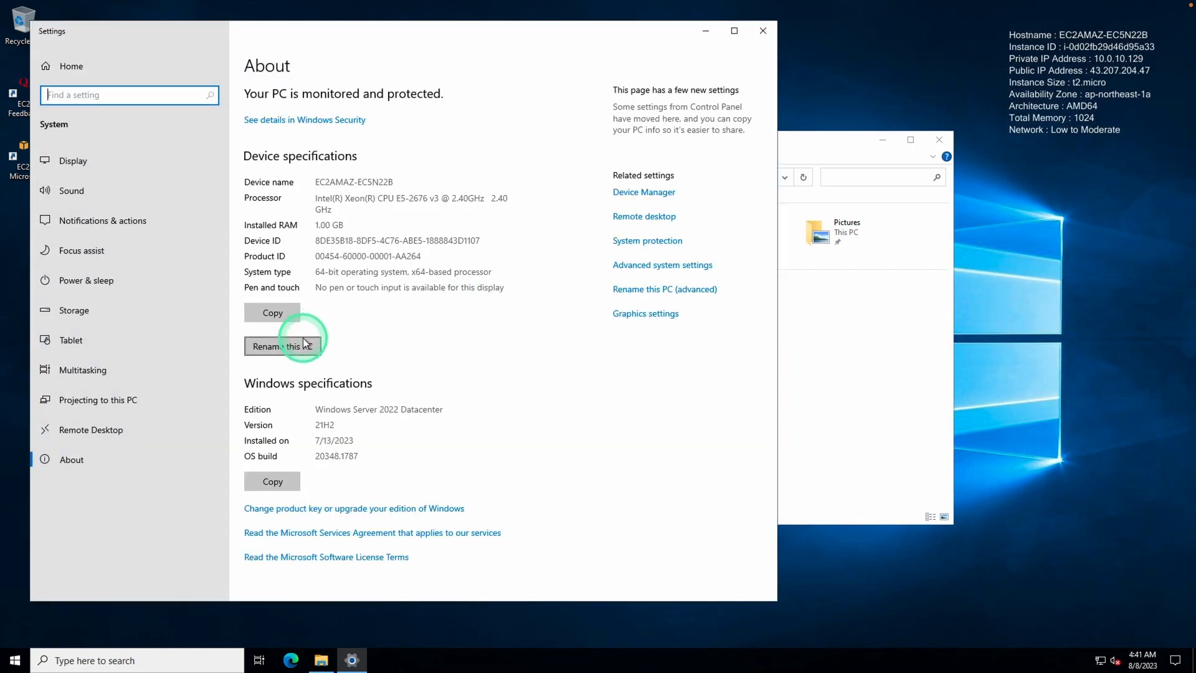
type("s")
left_click(664, 268)
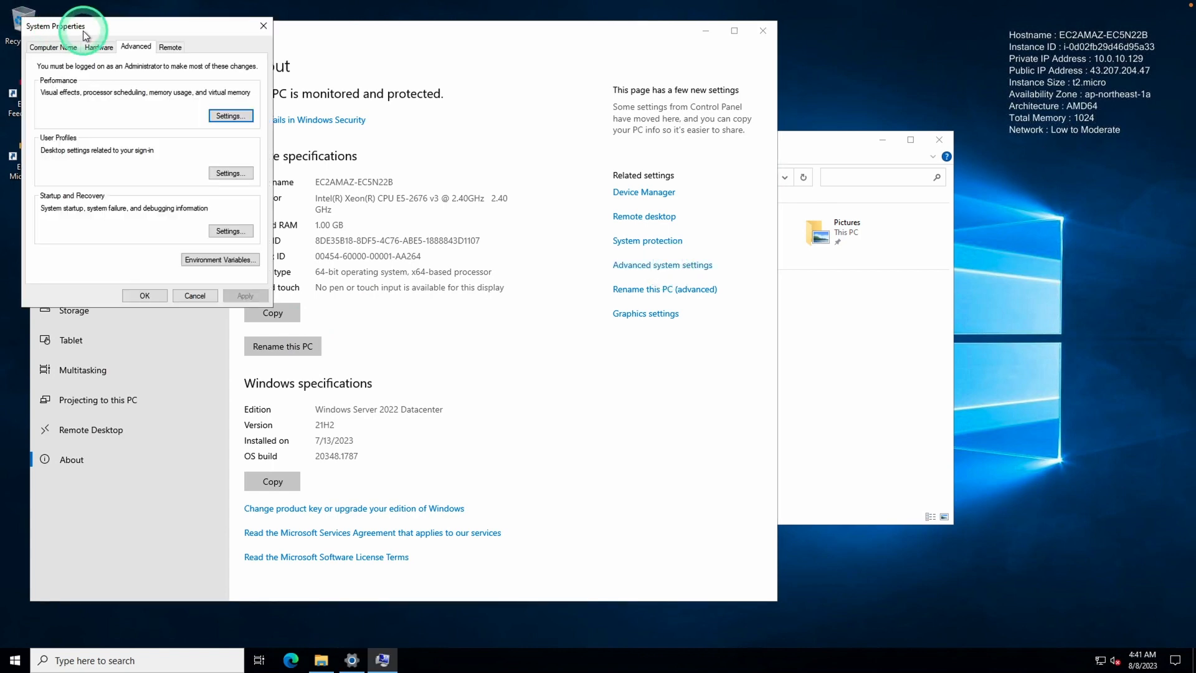
left_click_drag(79, 29, 541, 206)
left_click(704, 34)
left_click(874, 144)
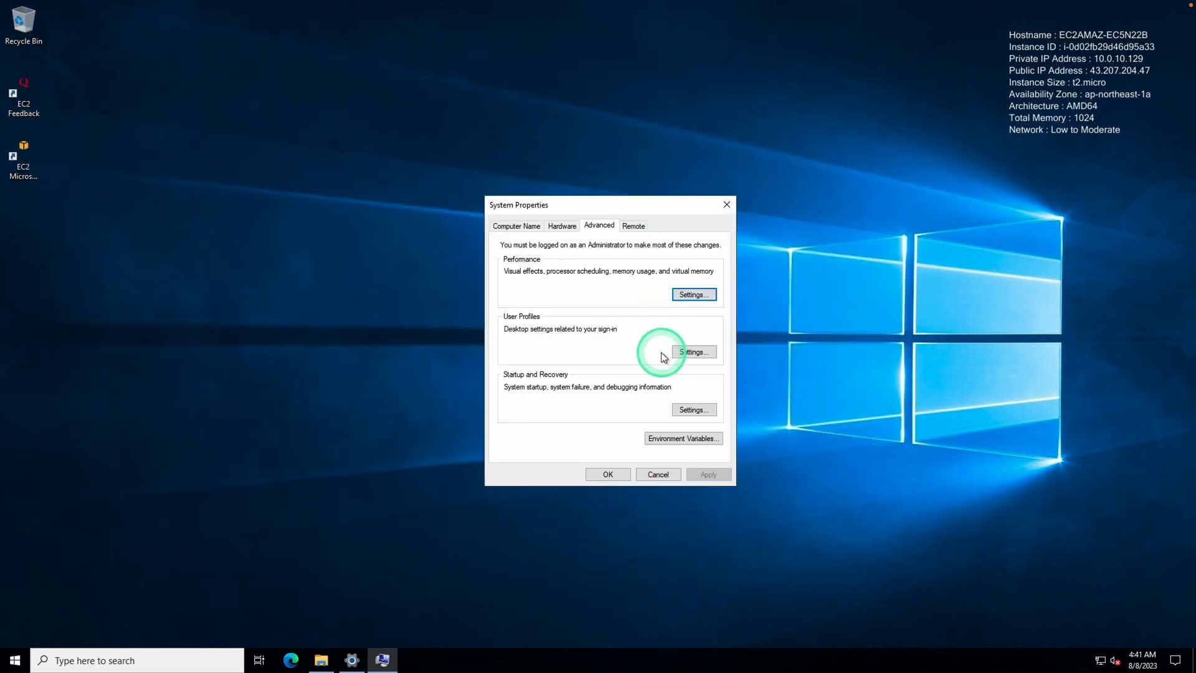
Open the computer name and domain change settings and enter DEV-MGR-EN001 as the computer name
left_click(516, 225)
left_click(620, 298)
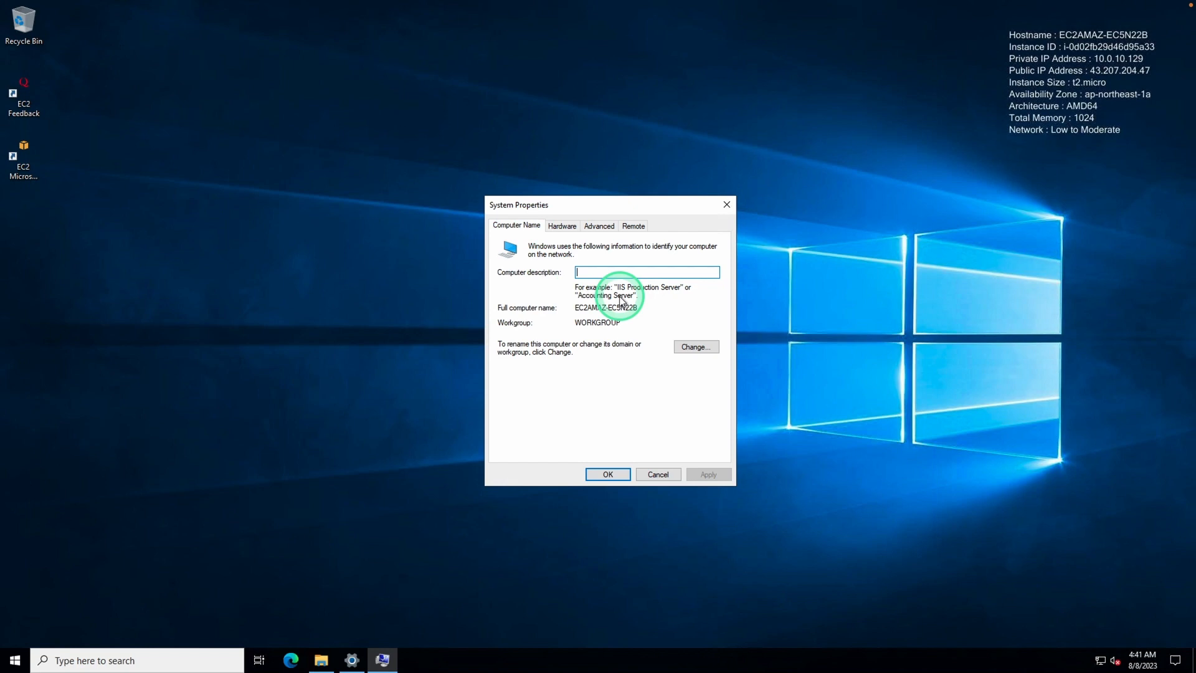
left_click(696, 347)
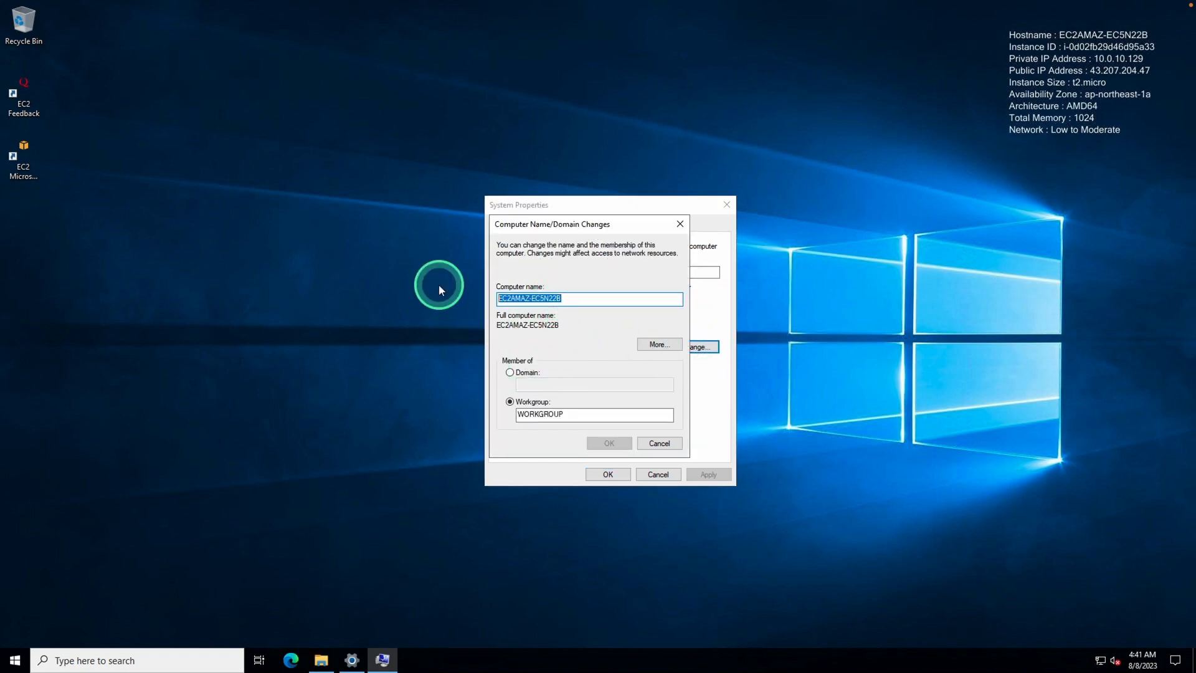
type("DEV-MG")
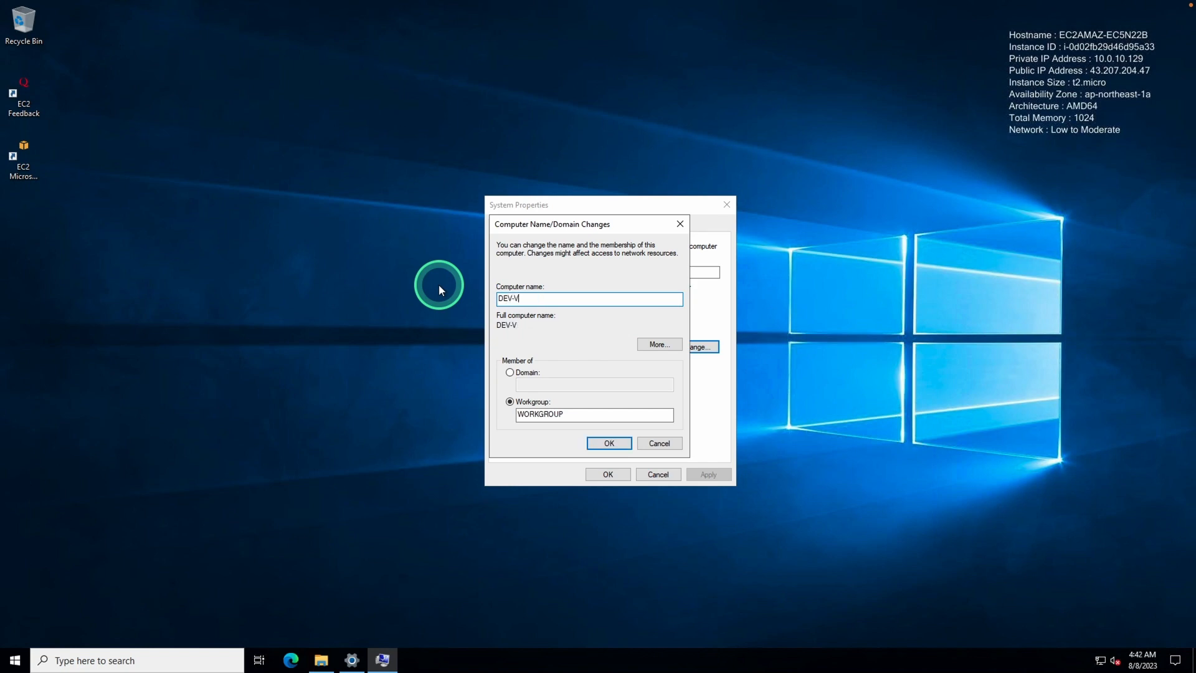
type("R-EN001")
Switch the computer's membership to the domain veg.cloud and submit the change
left_click(510, 372)
left_click(586, 384)
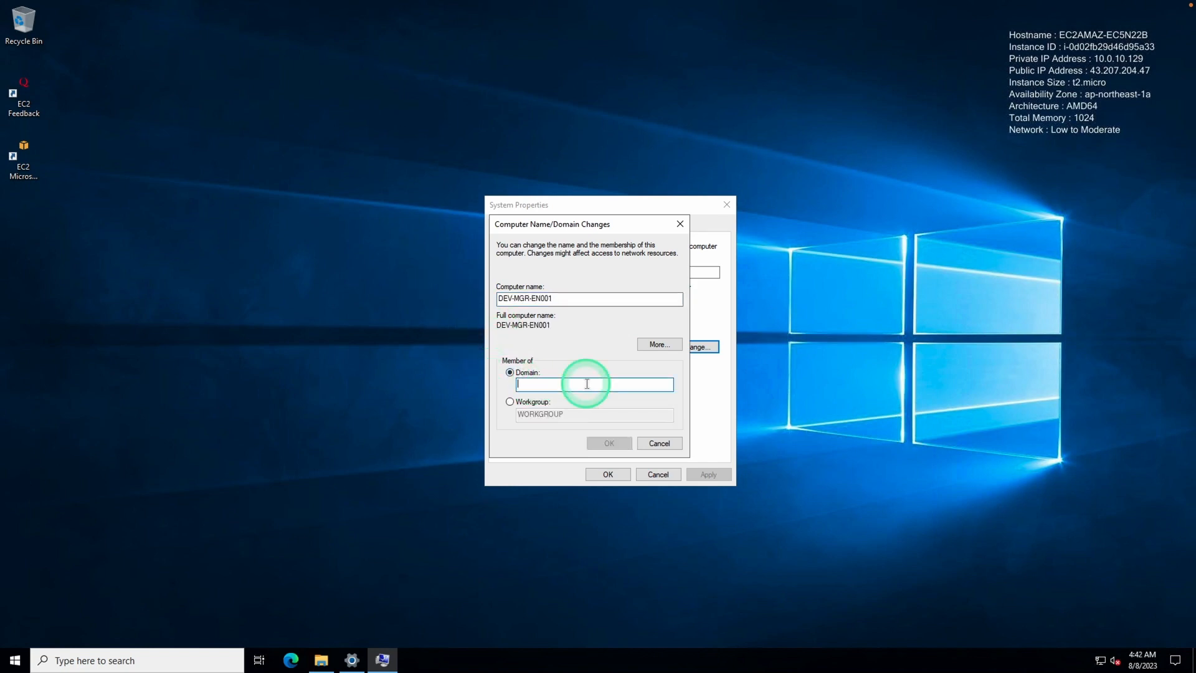
type("veg.clou")
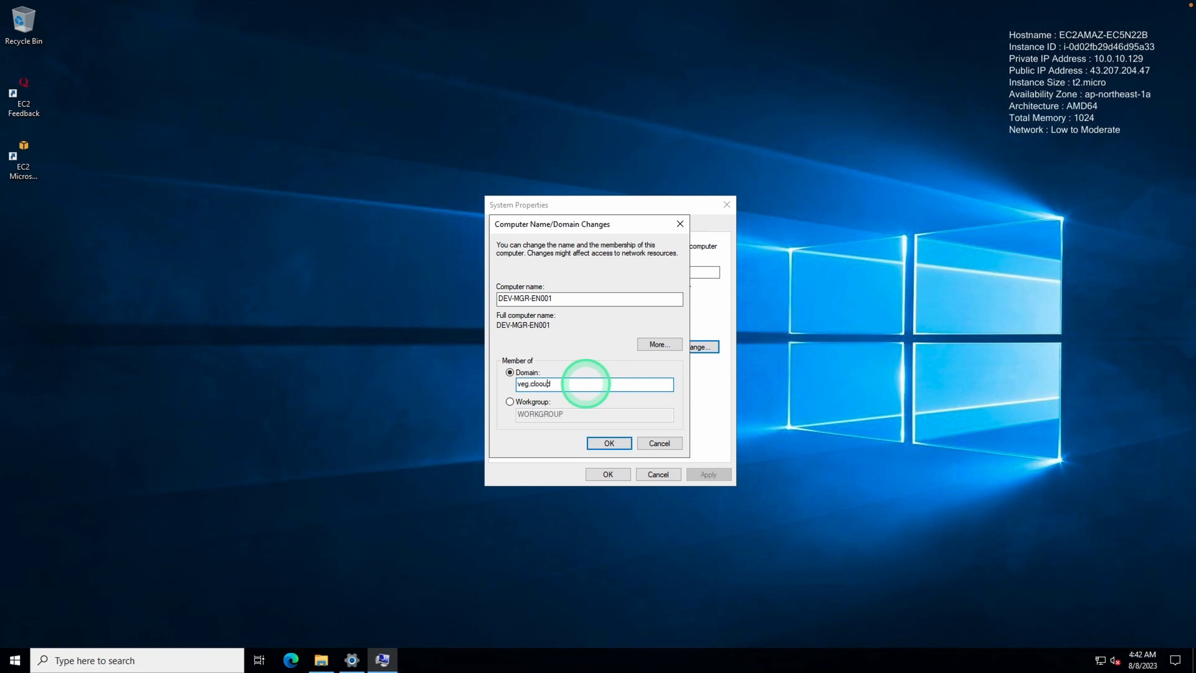
type("d")
key("Return")
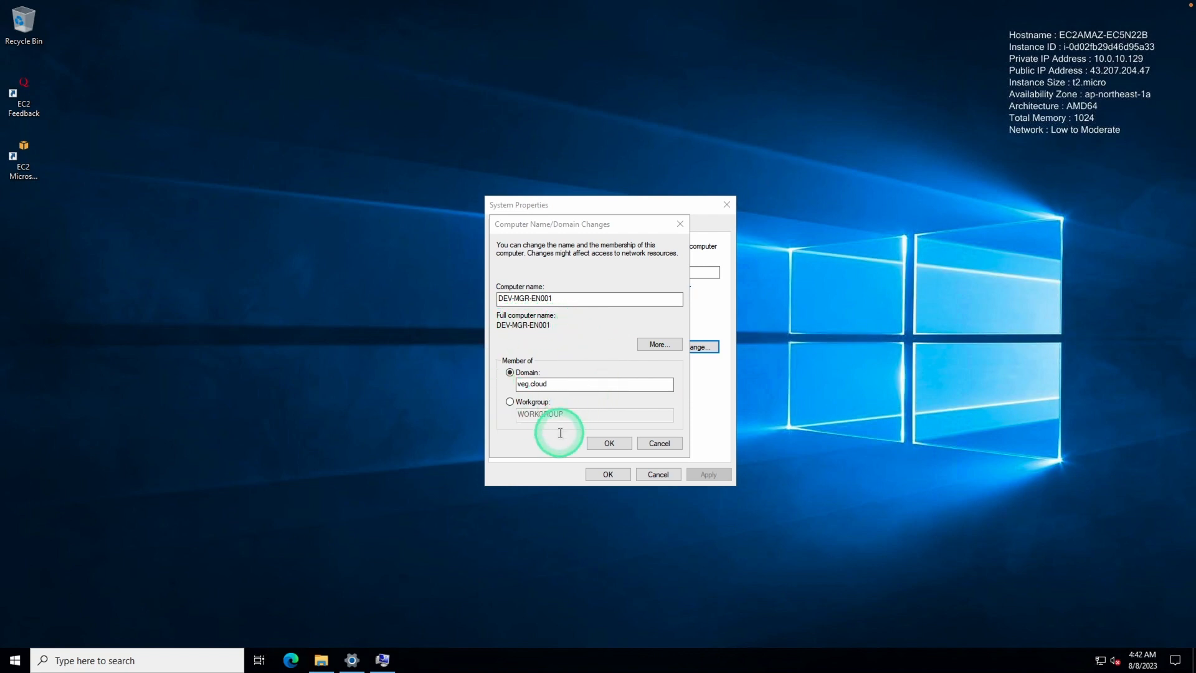
left_click(613, 443)
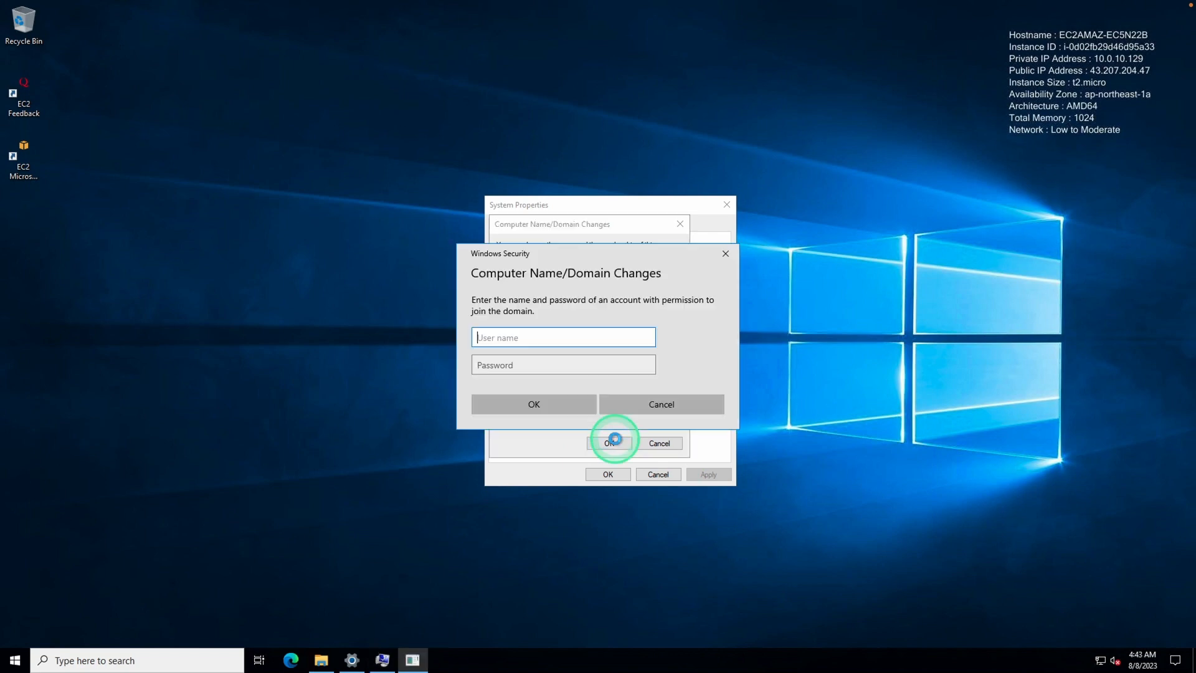
Authorize the domain join with the user name veg\tomato and the account password, and acknowledge the welcome message
type("veg\\tomato")
key("Tab")
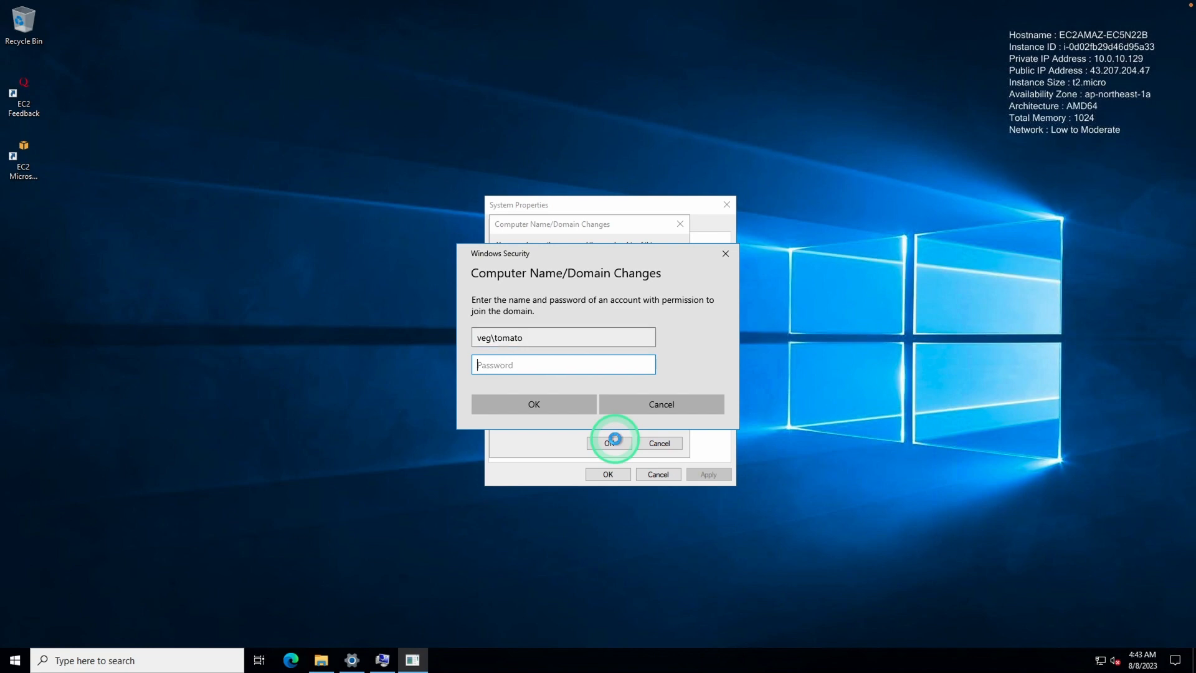
type("•••")
left_click(571, 406)
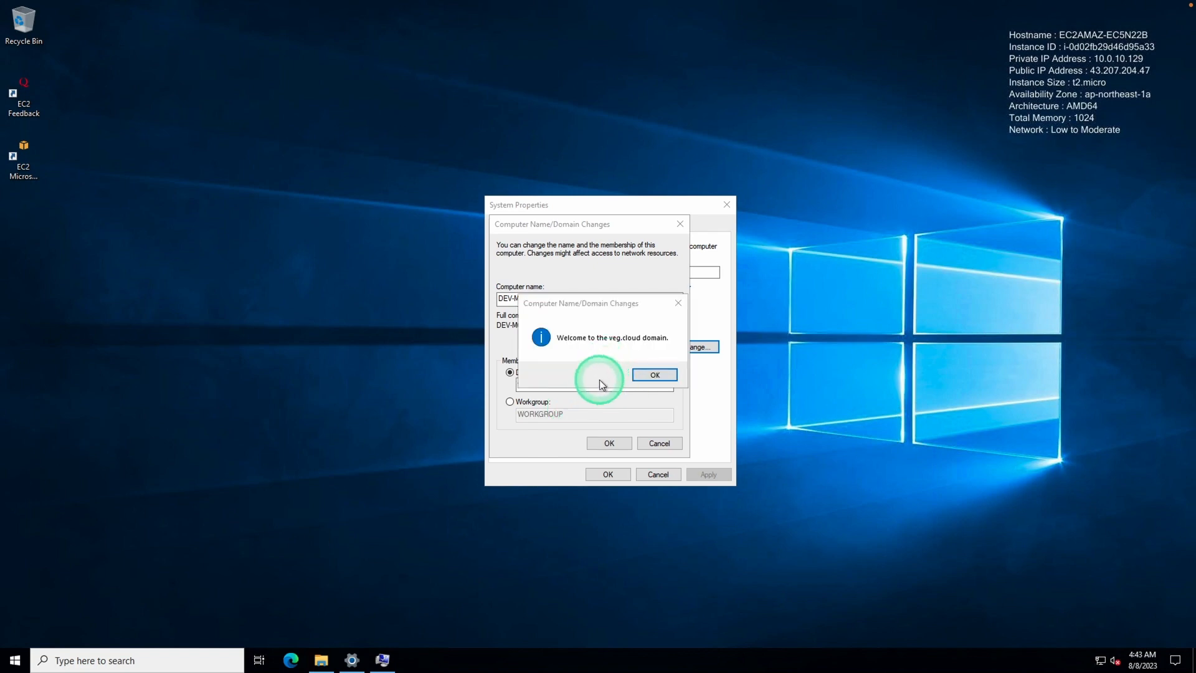
left_click(654, 373)
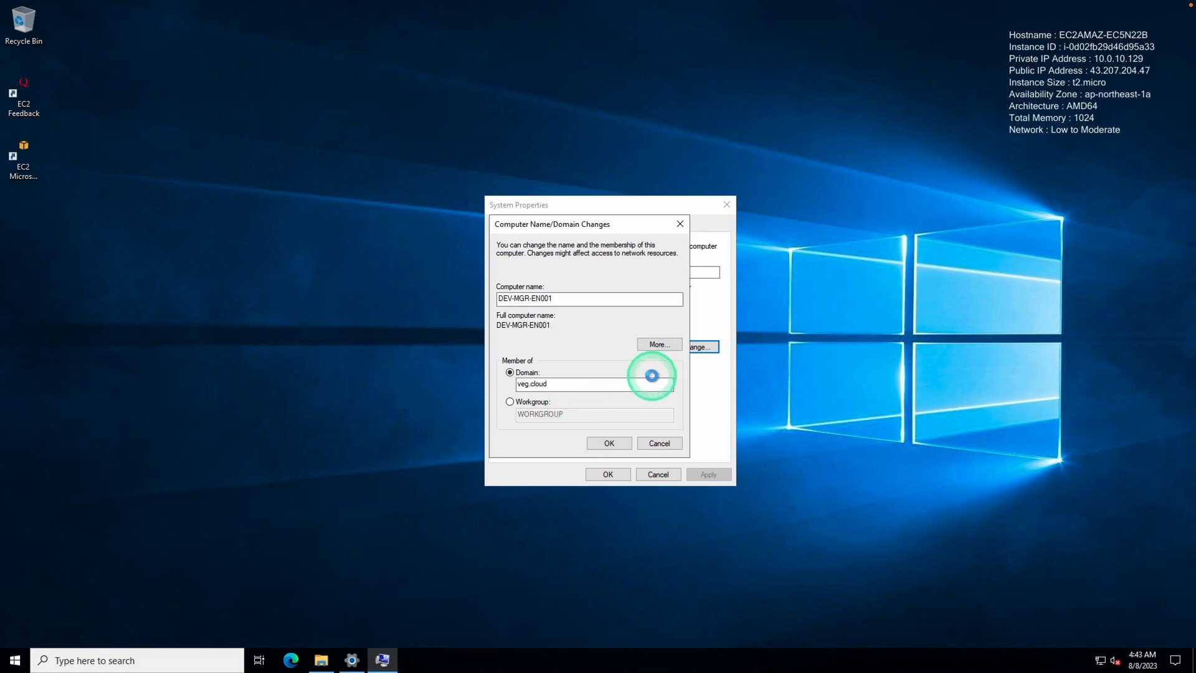
Close the computer name and system properties dialogs and restart the server to apply the domain membership
left_click(618, 444)
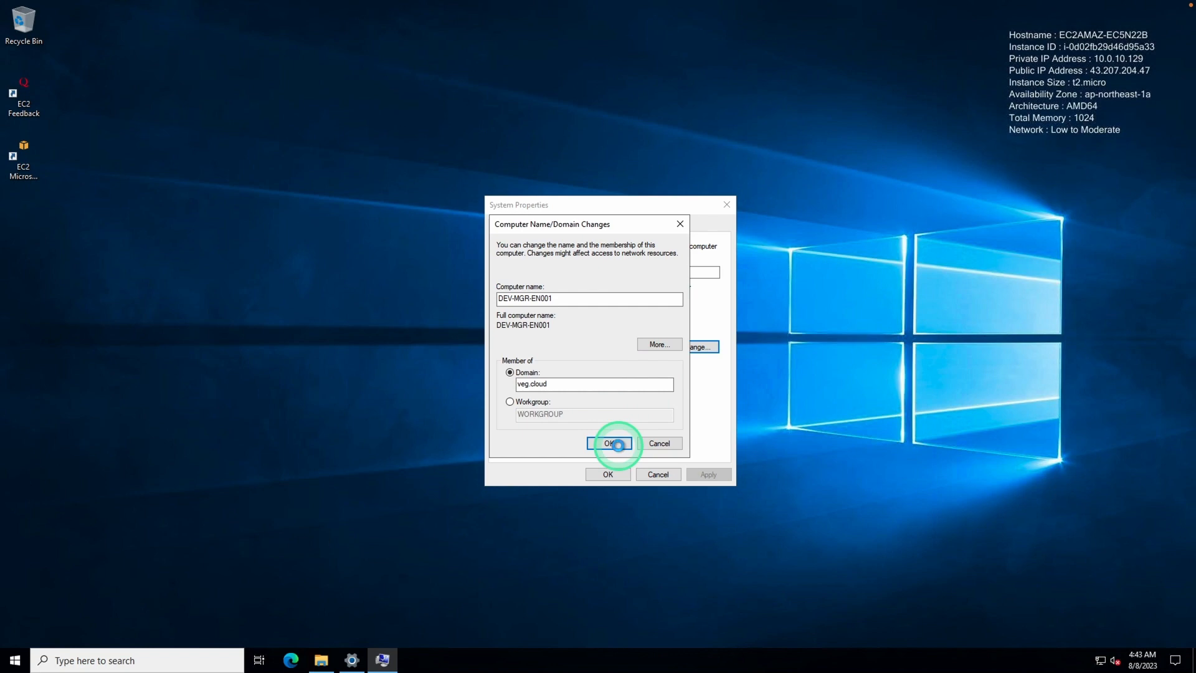
left_click(679, 342)
left_click(609, 474)
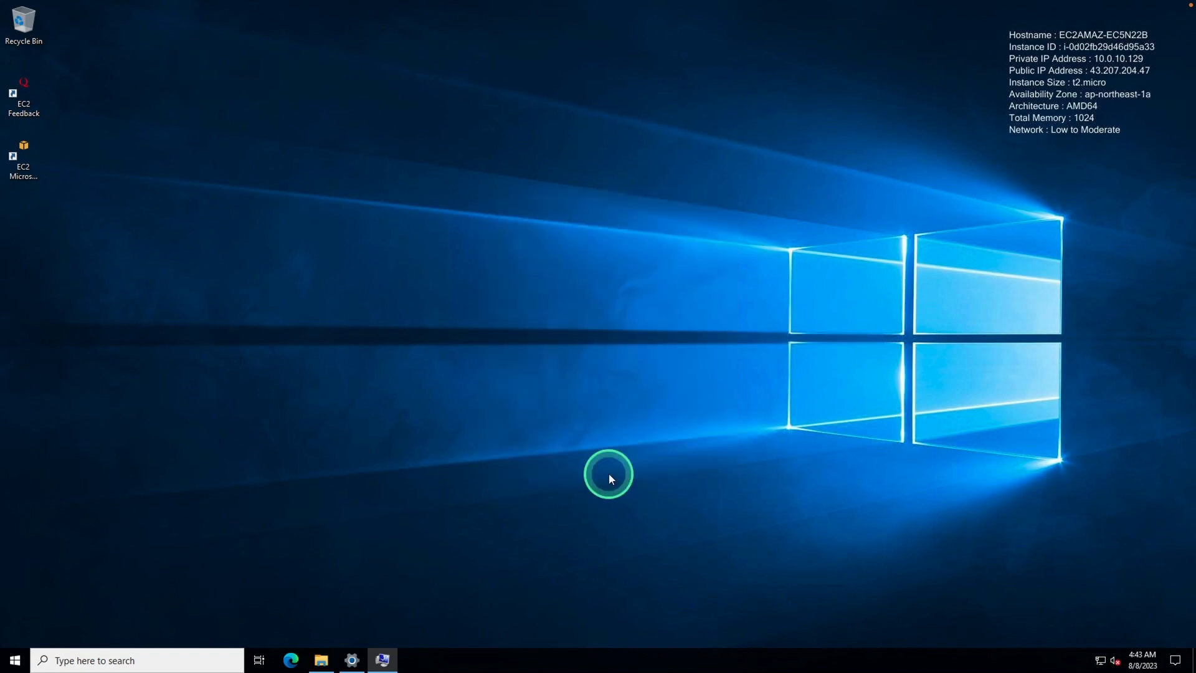
left_click(610, 344)
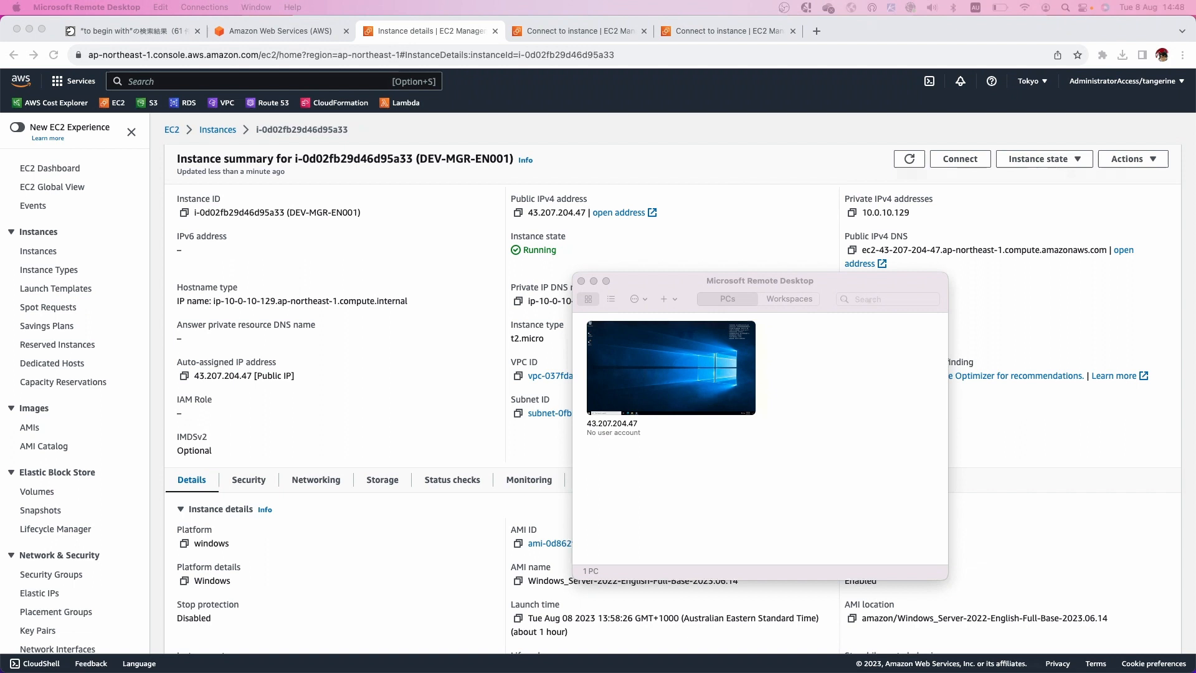
Reconnect to the remote PC 43.207.204.47 with the user name veg\tomato and the account password, accepting the unverified certificate
double_click(645, 360)
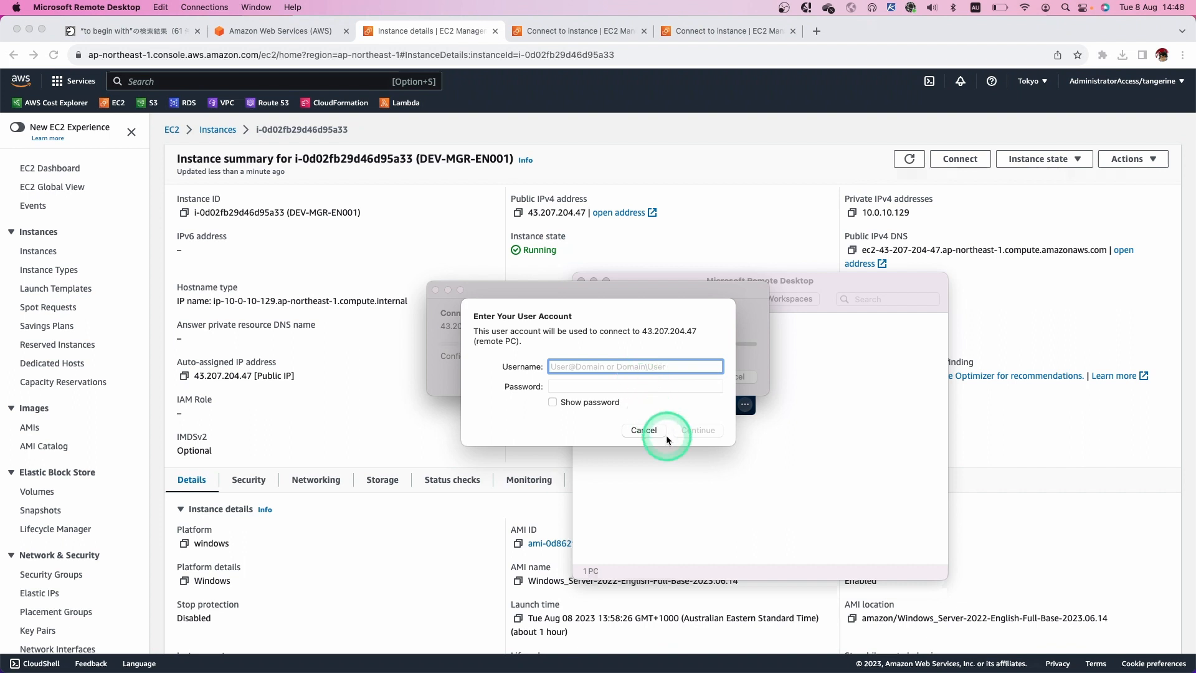
type("veg")
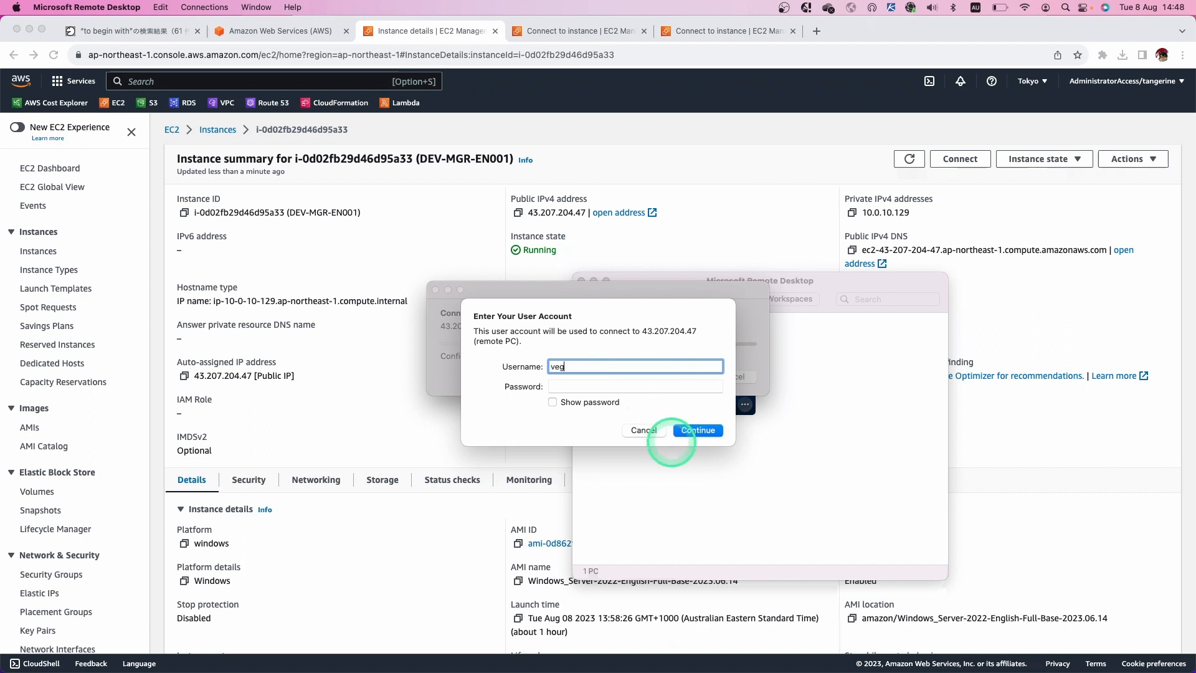
type("\\tomato")
key("Tab")
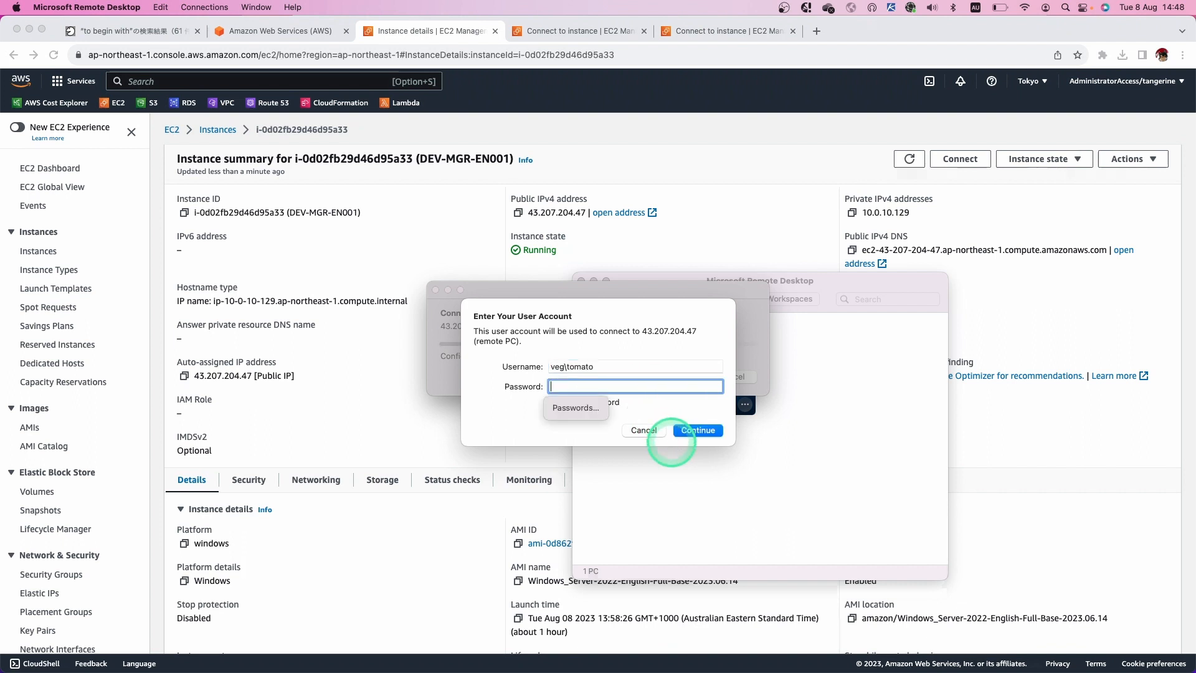
type("**********")
left_click(695, 430)
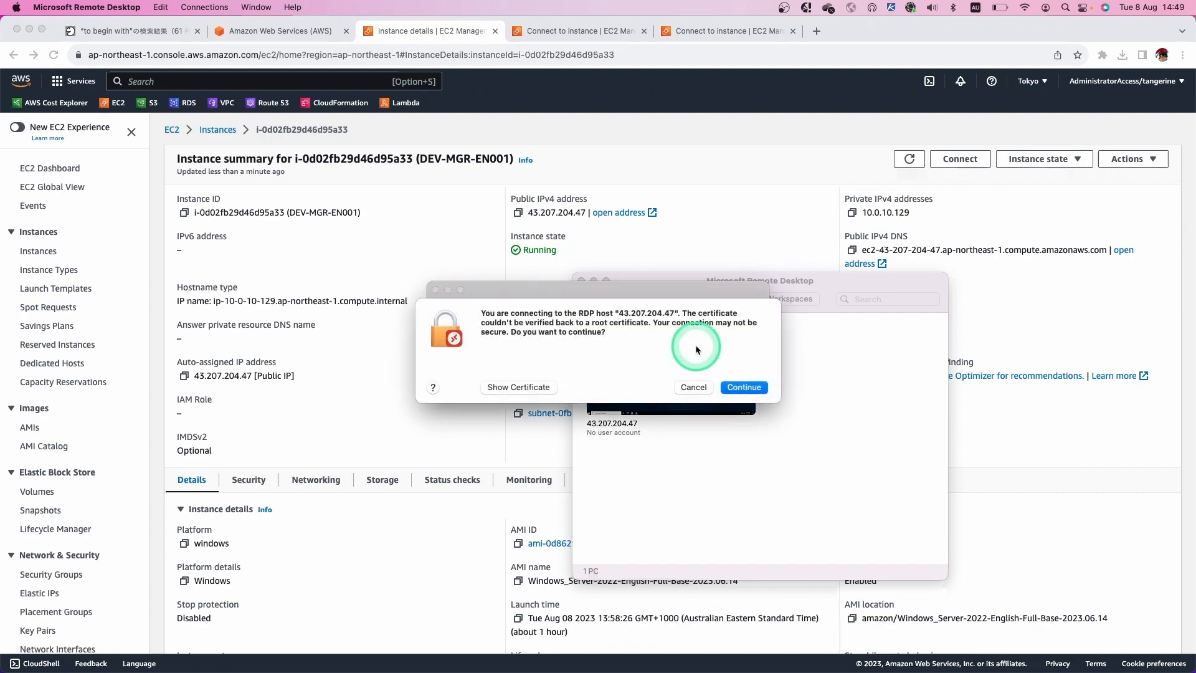
left_click(744, 387)
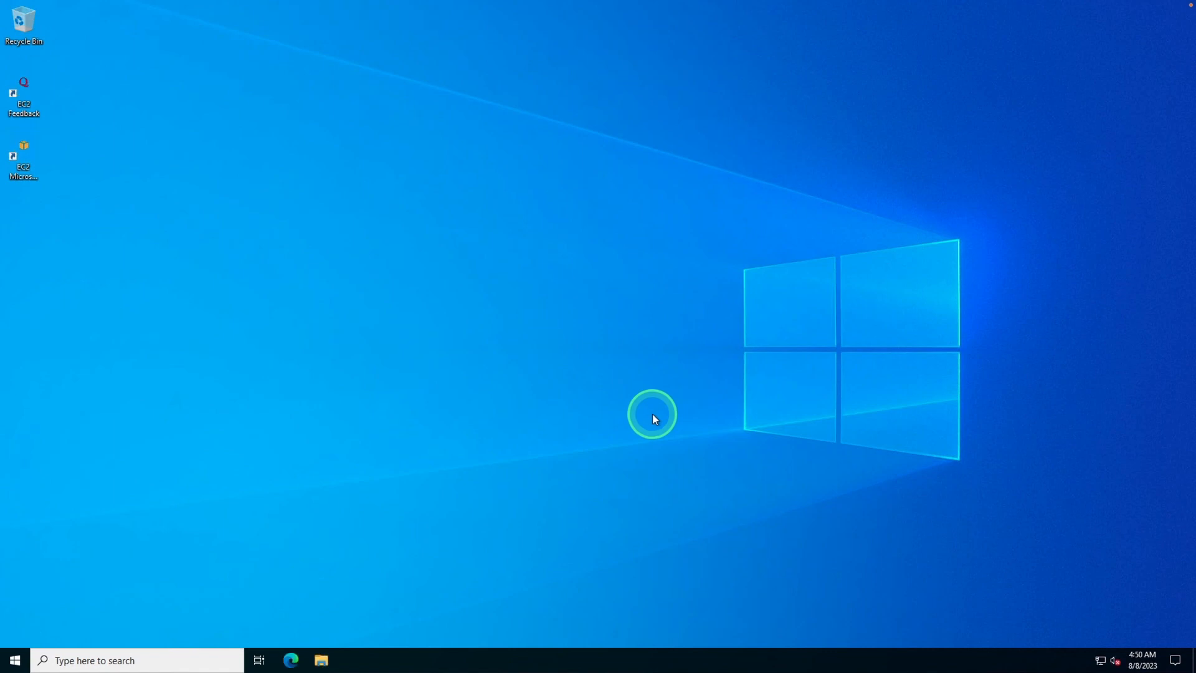
Open a Command Prompt on the server and run net config rdr to check its computer name and domain
left_click(15, 659)
type("cmd")
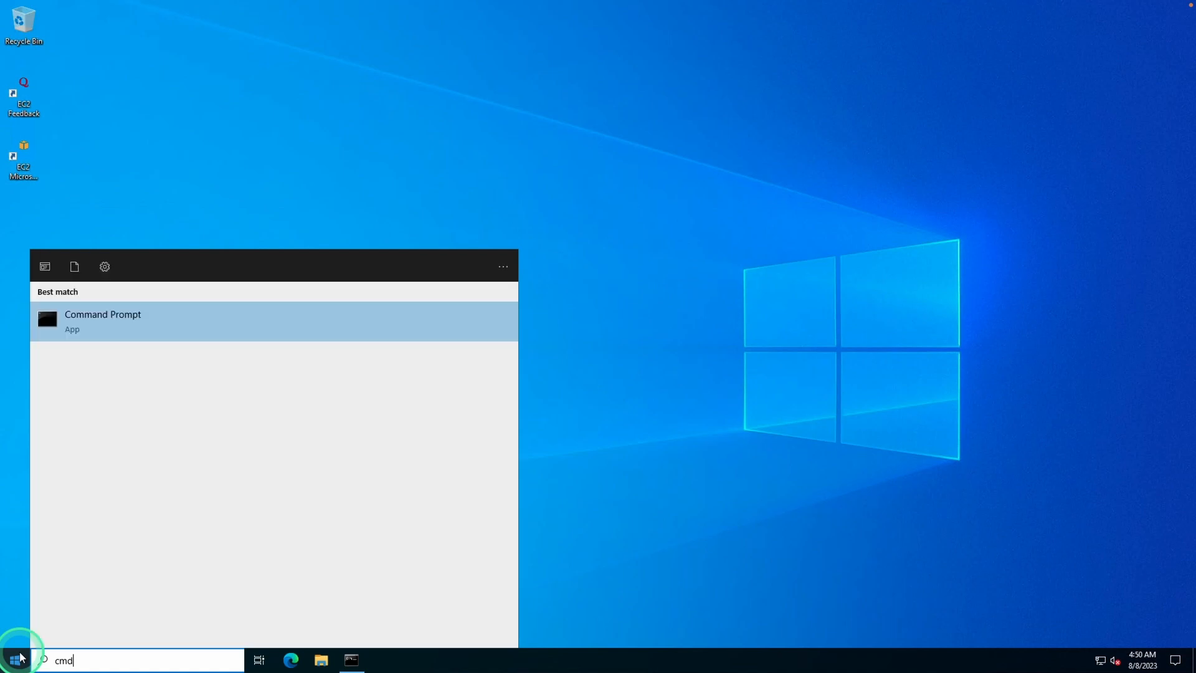
key("Return")
left_click_drag(405, 39, 581, 122)
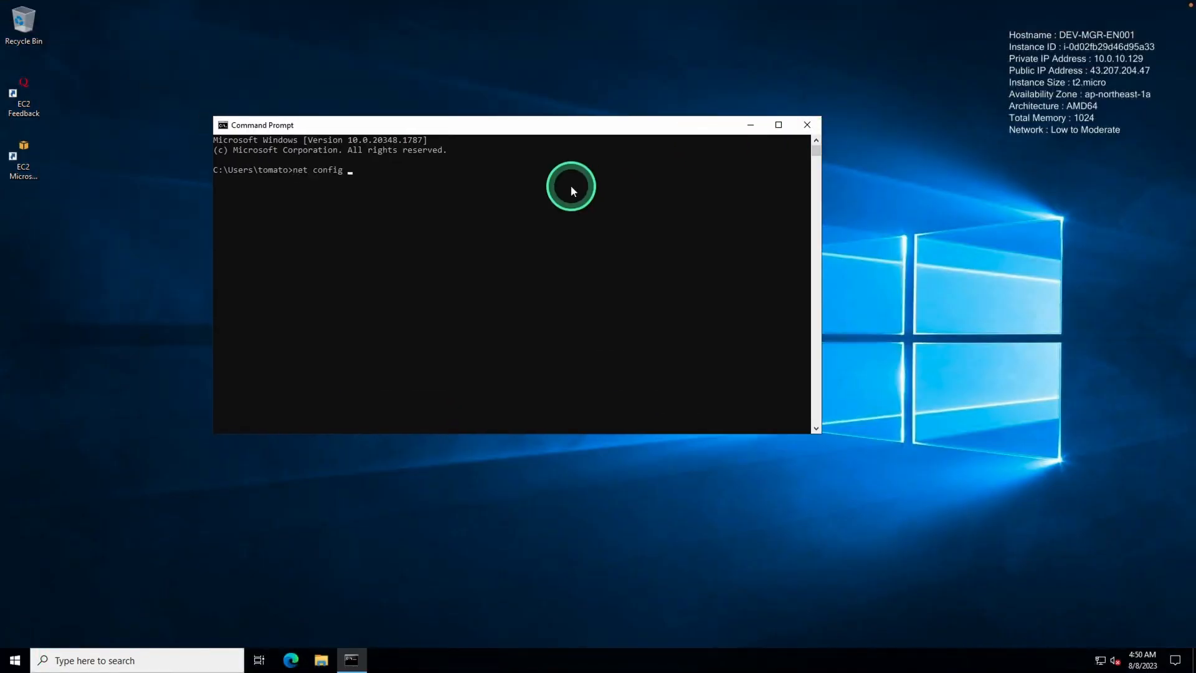
key("Return")
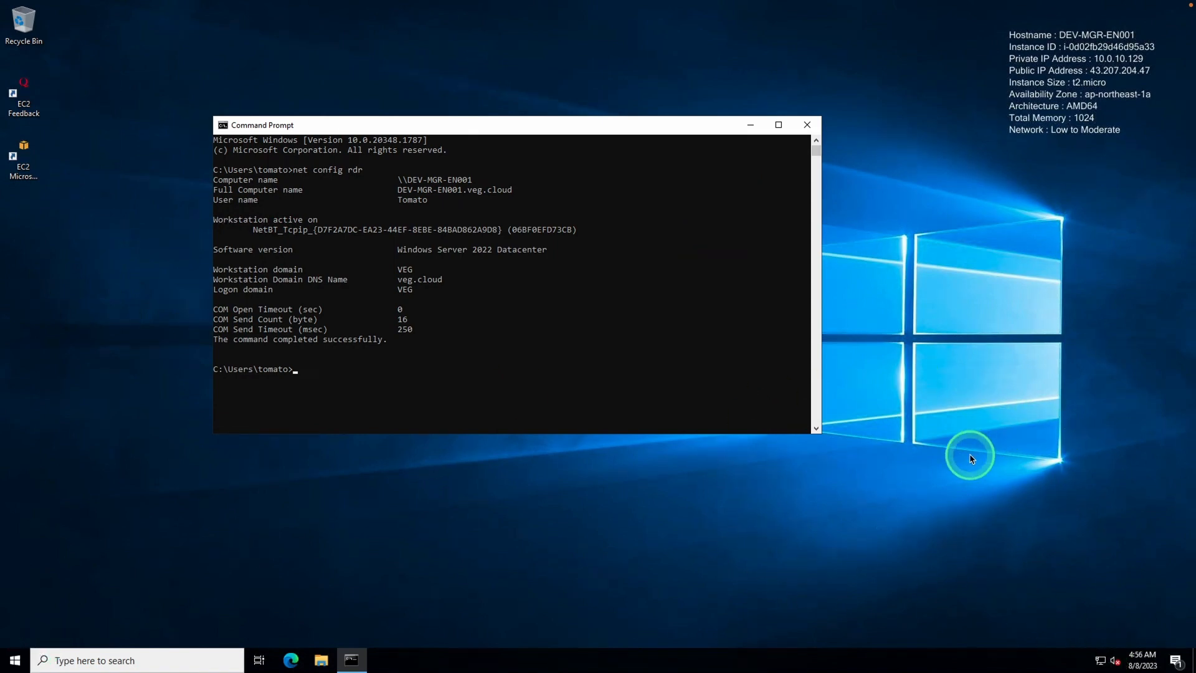
key("ctrl+Left")
key("ctrl+Left")
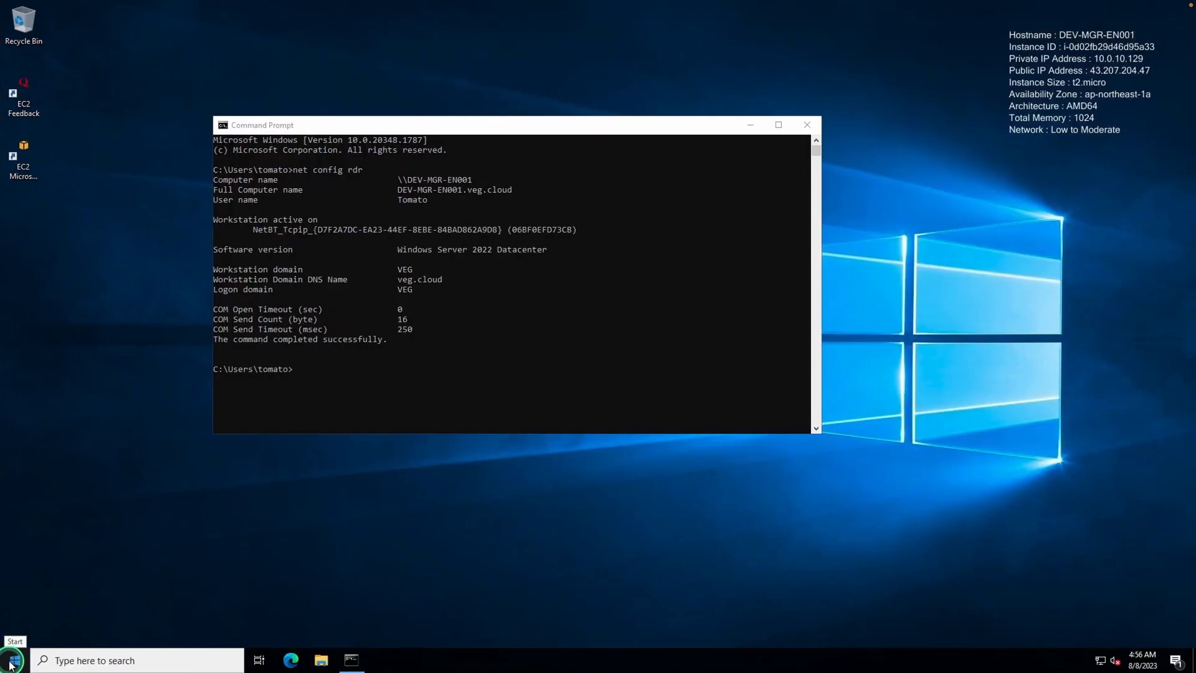
Open Remote Desktop Connection with DEV-WEB-EN001.veg.cloud as the target computer and minimize the Command Prompt window
left_click(13, 659)
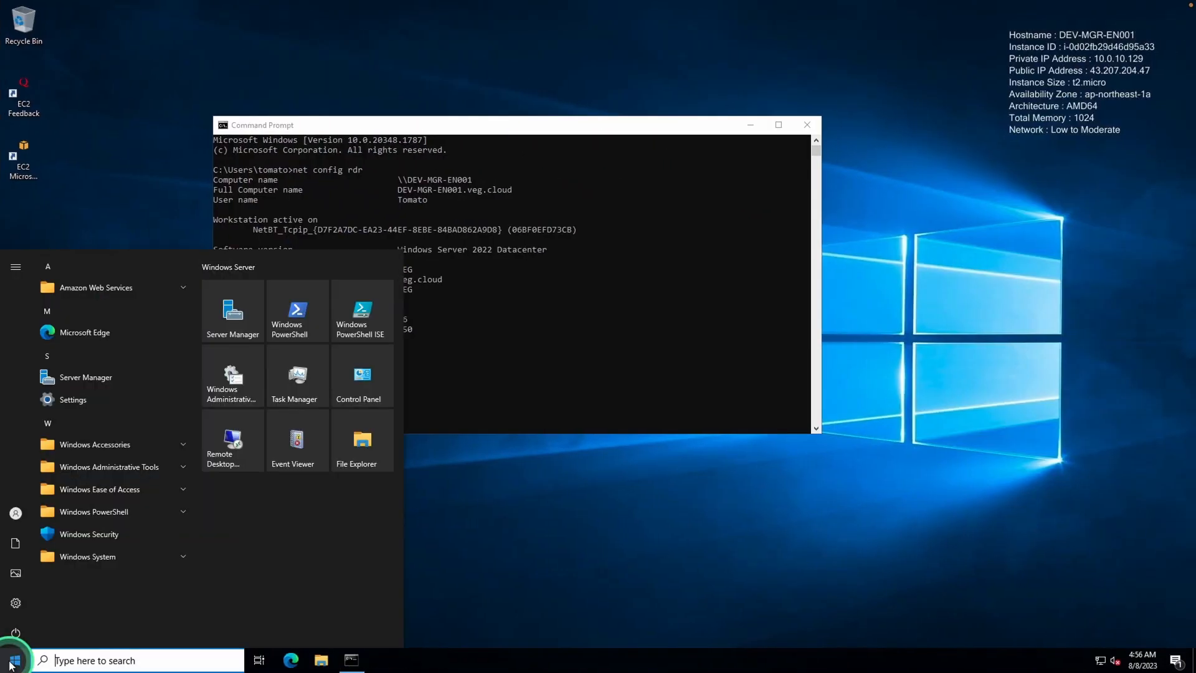
left_click(213, 456)
left_click(751, 125)
left_click(529, 202)
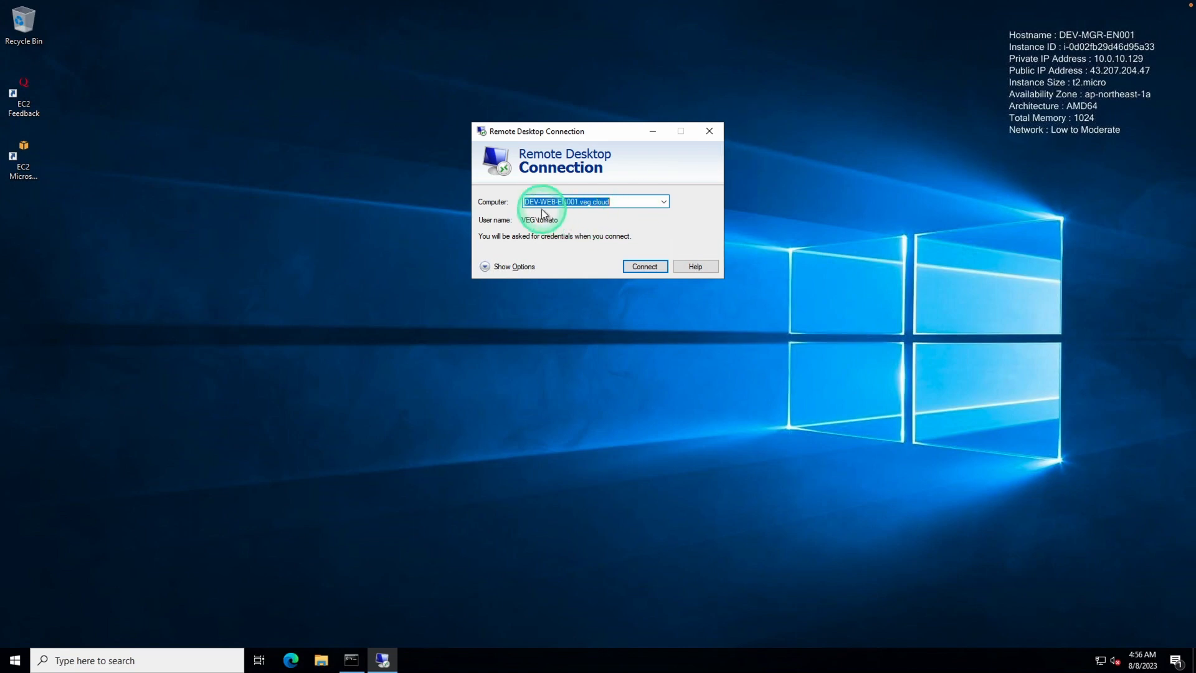
left_click(606, 201)
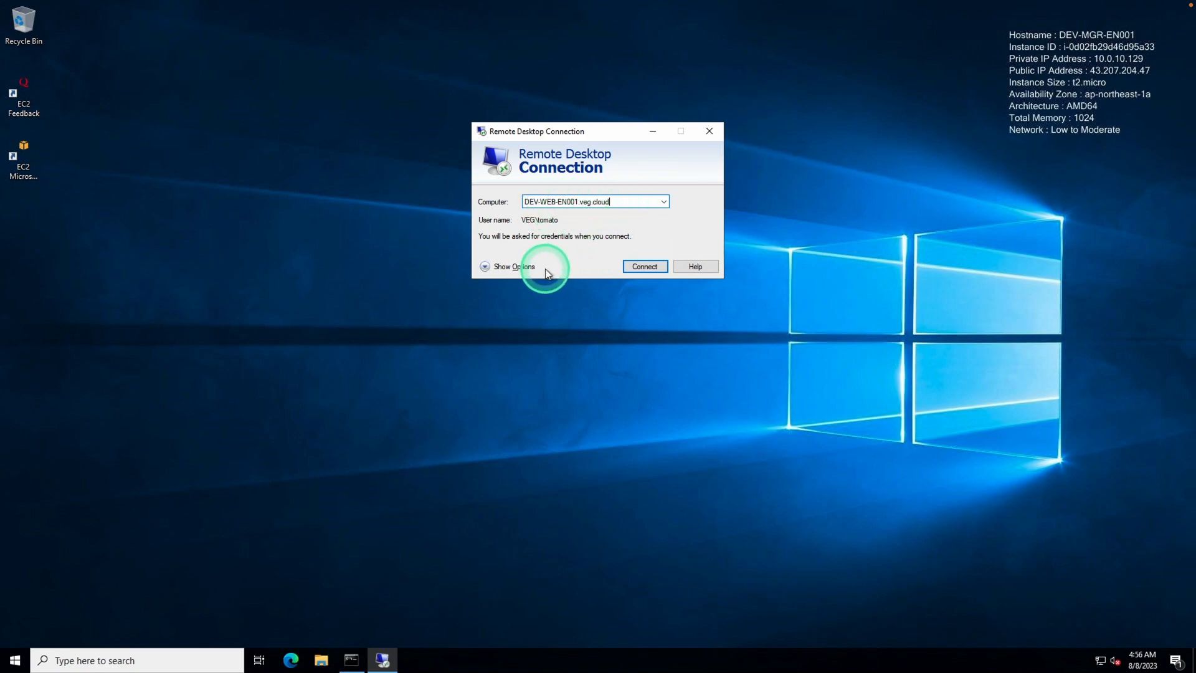
Show the connection options and set the remote desktop size to 1280 by 768 pixels
left_click(525, 267)
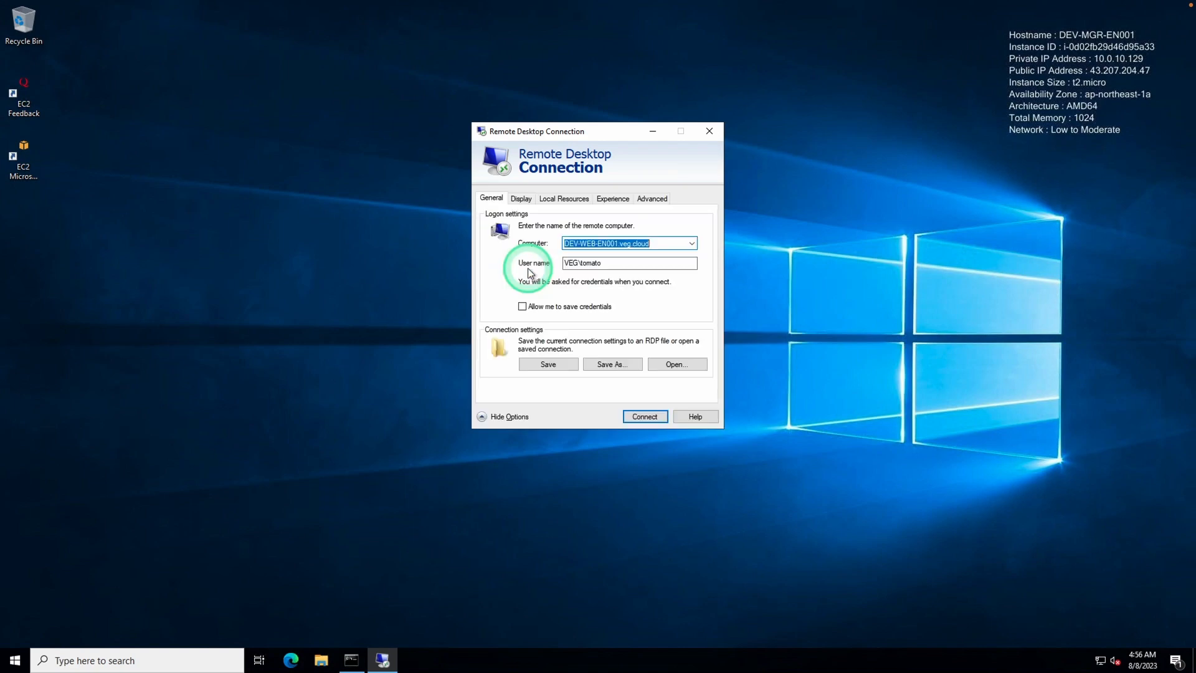
left_click(521, 198)
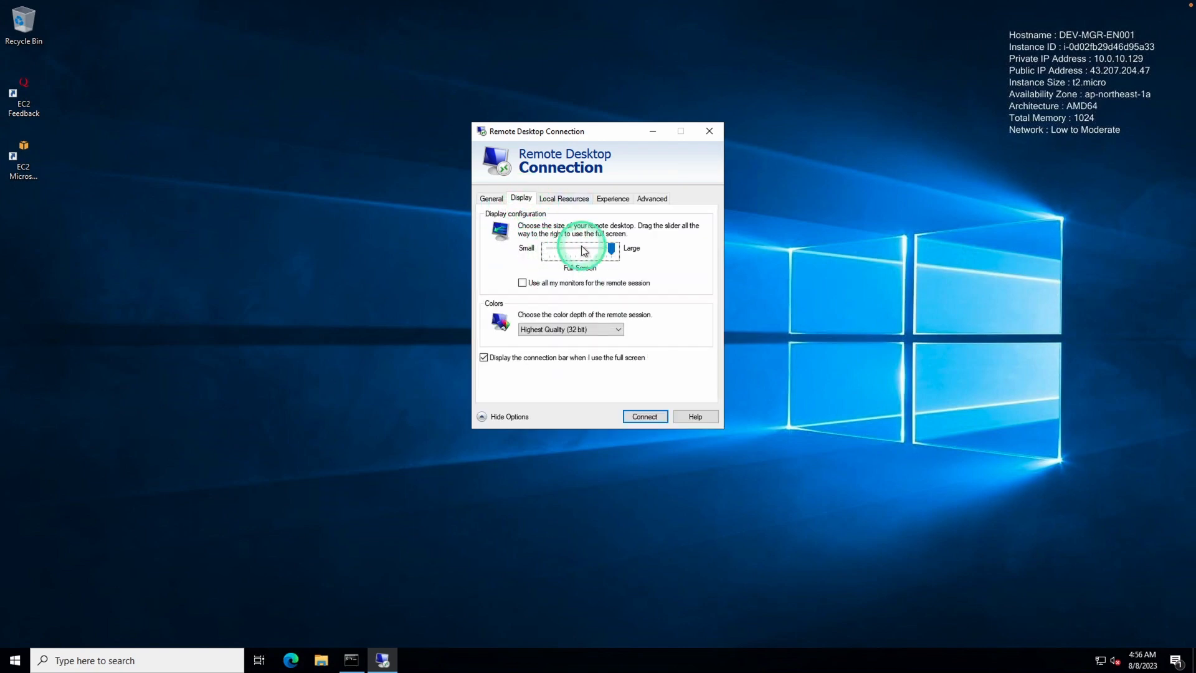
mouse_move(585, 248)
left_mouse_down()
mouse_move(611, 249)
mouse_move(560, 251)
mouse_move(571, 251)
left_mouse_up()
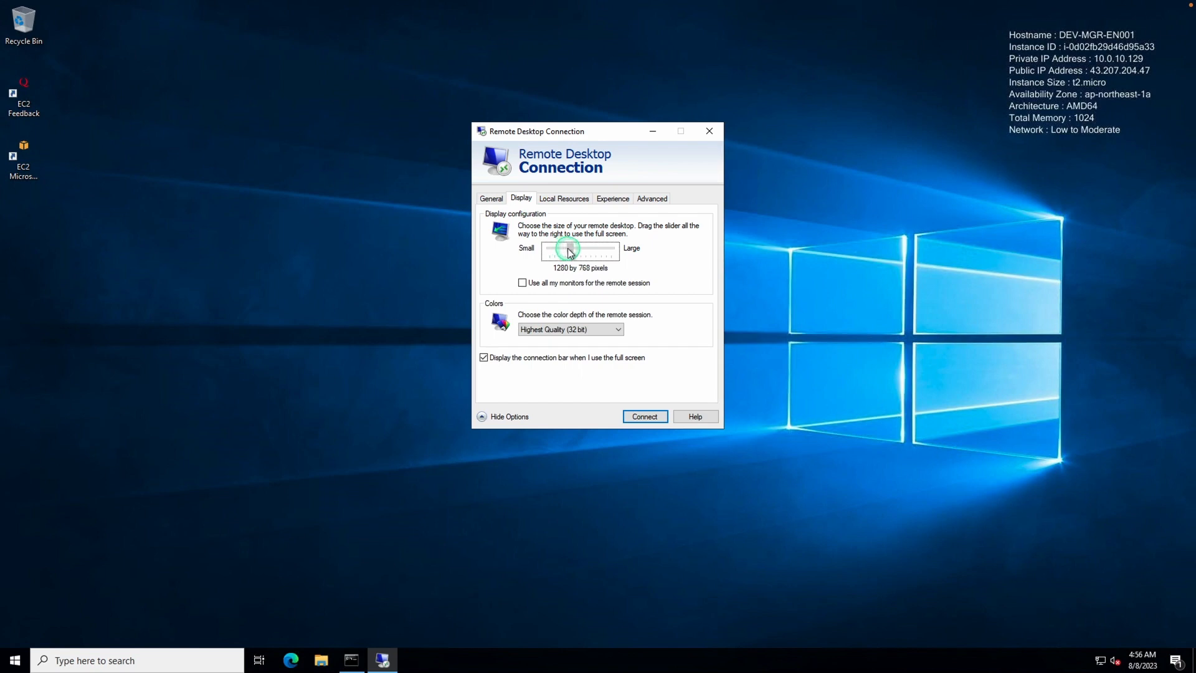
Connect to DEV-WEB-EN001.veg.cloud, authenticating VEG\tomato with the account password
left_click(652, 418)
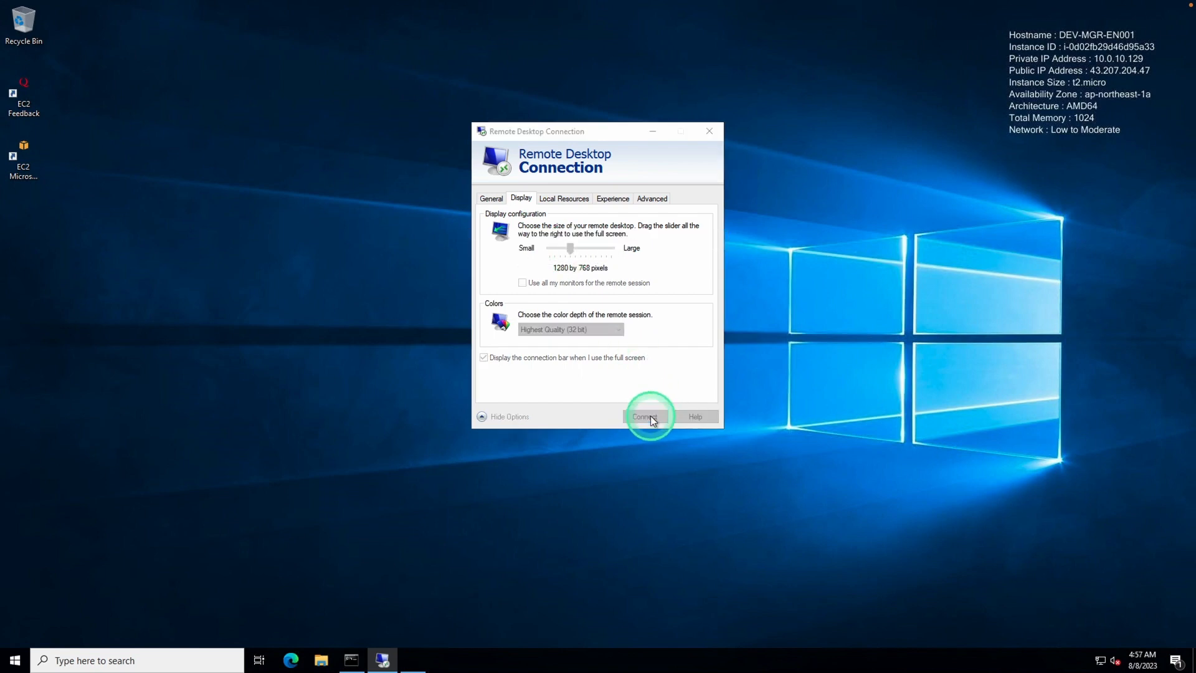
left_click(478, 273)
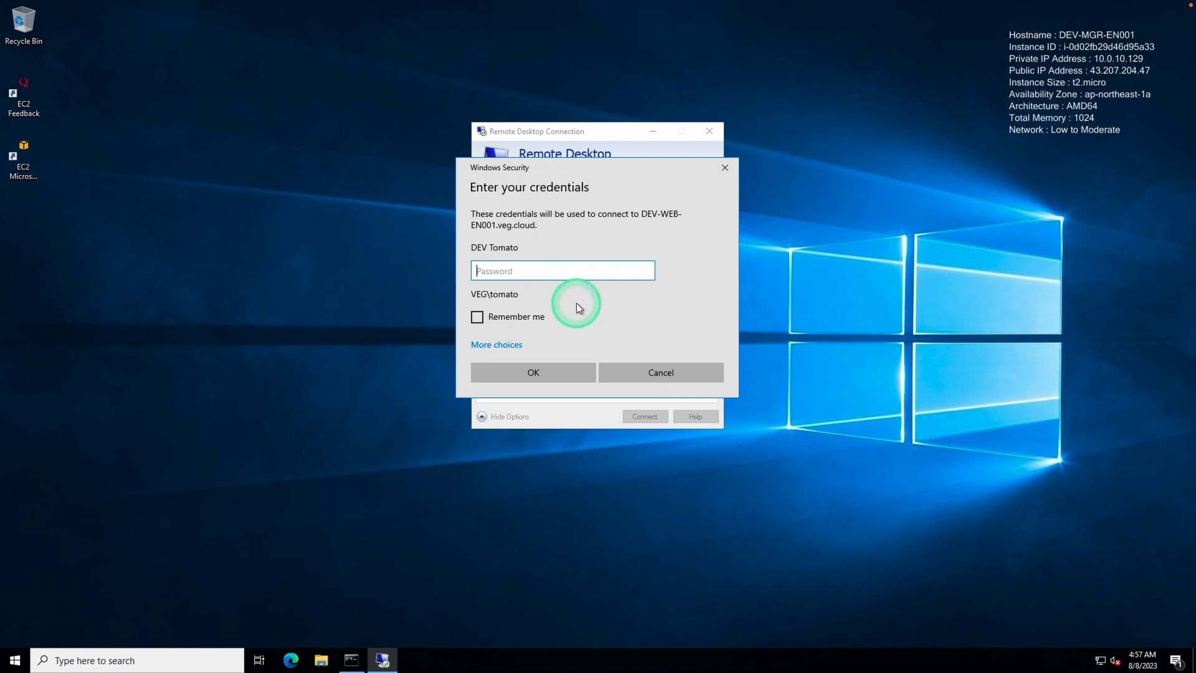
type("•••••••••••")
key("Return")
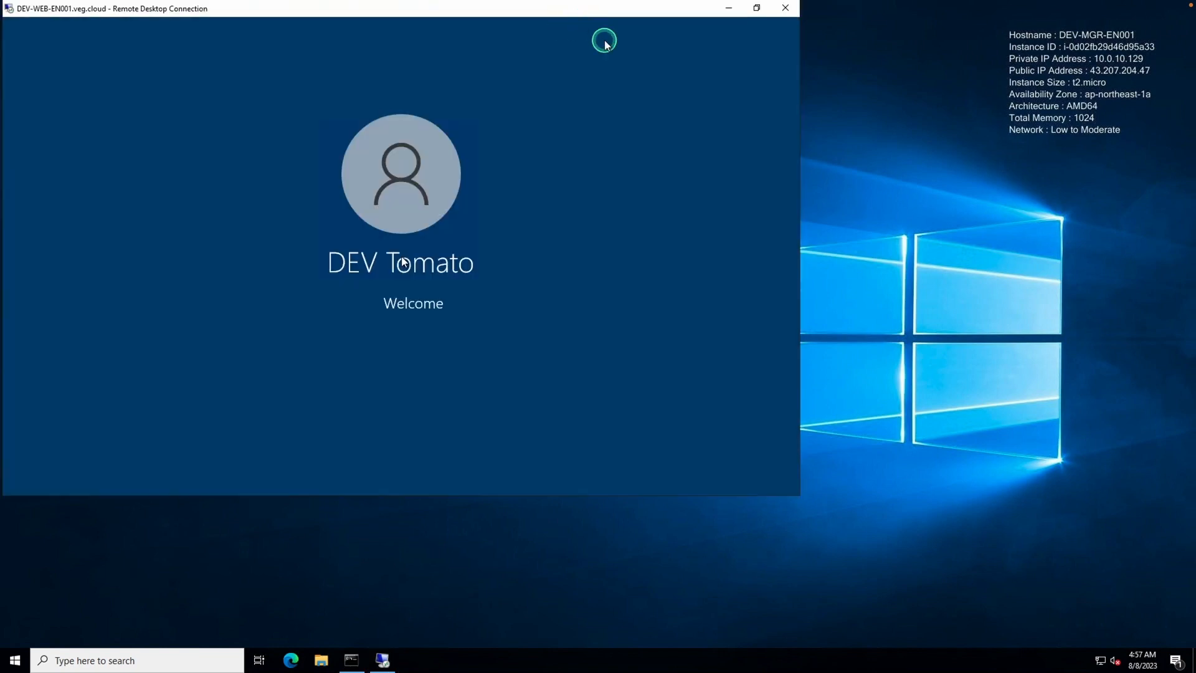
Move and enlarge the remote session window to show its full desktop, and narrow the Command Prompt inside it
left_click_drag(625, 9, 630, 23)
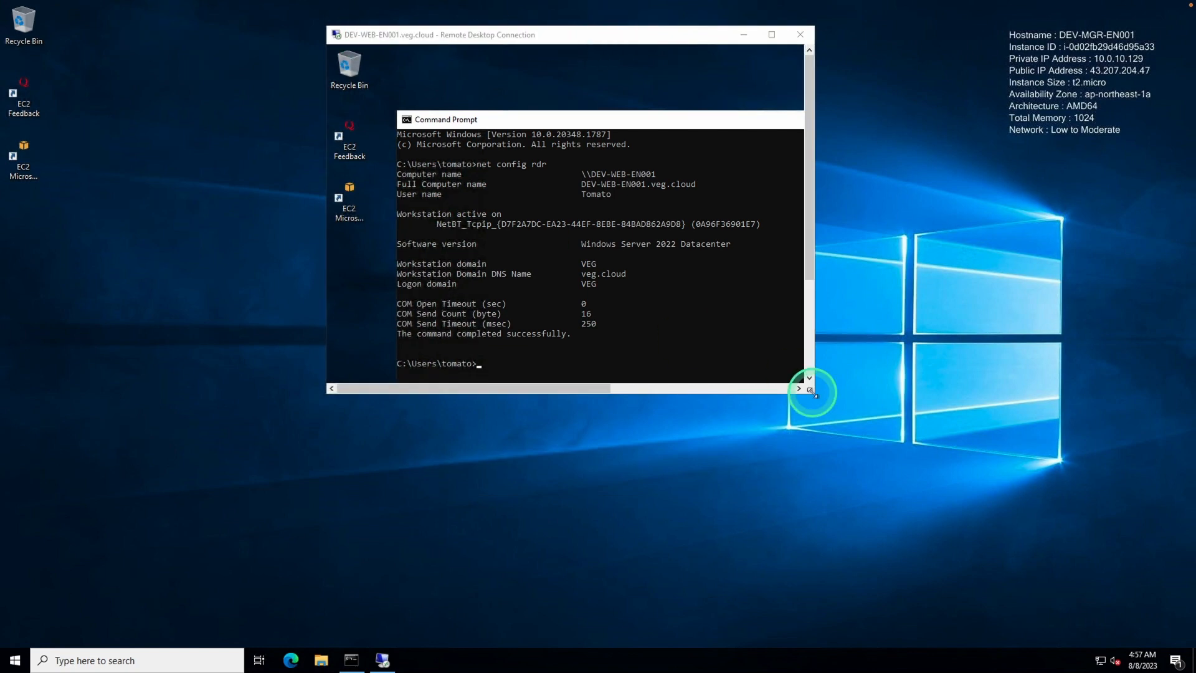
left_click_drag(812, 391, 1153, 544)
left_click_drag(788, 34, 551, 55)
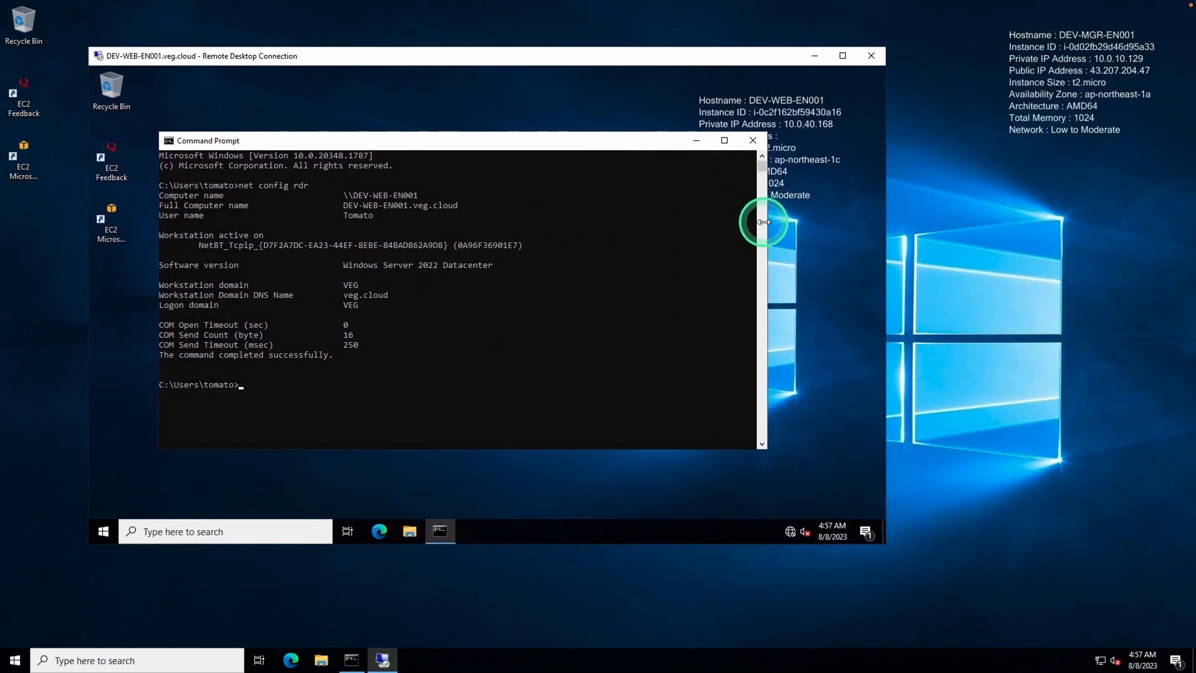
left_click_drag(763, 221, 698, 221)
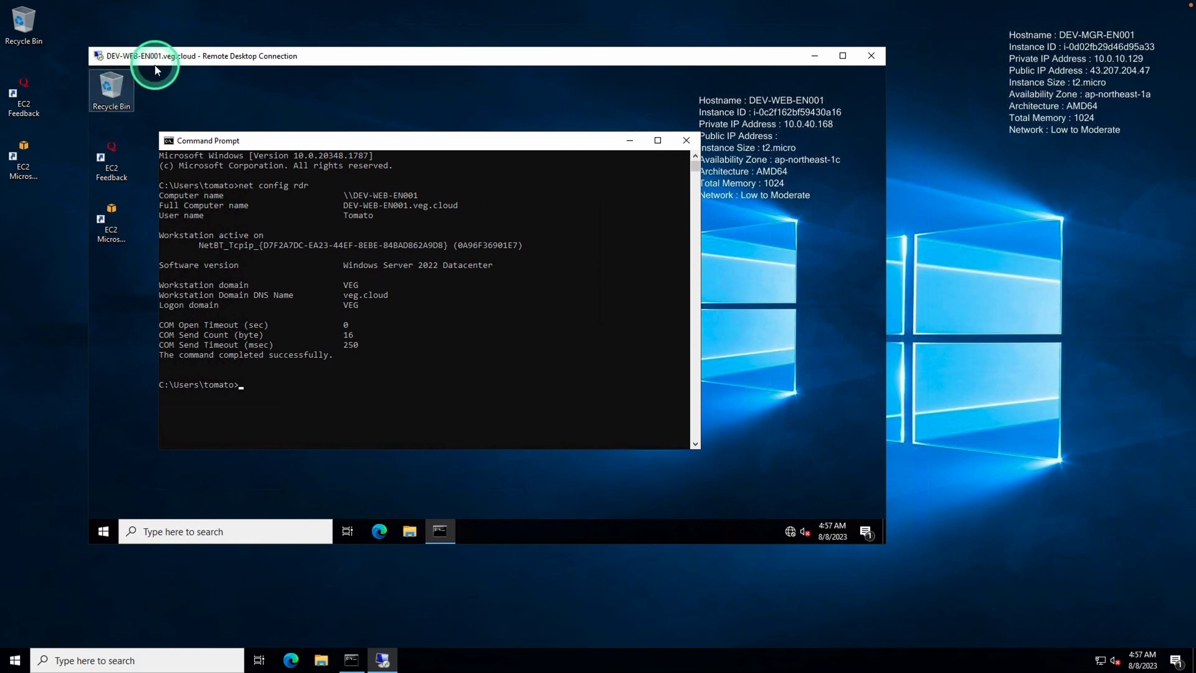
Ping DEV-MGR-EN001.veg.cloud from the Command Prompt on DEV-WEB-EN001 to test connectivity
left_click(316, 297)
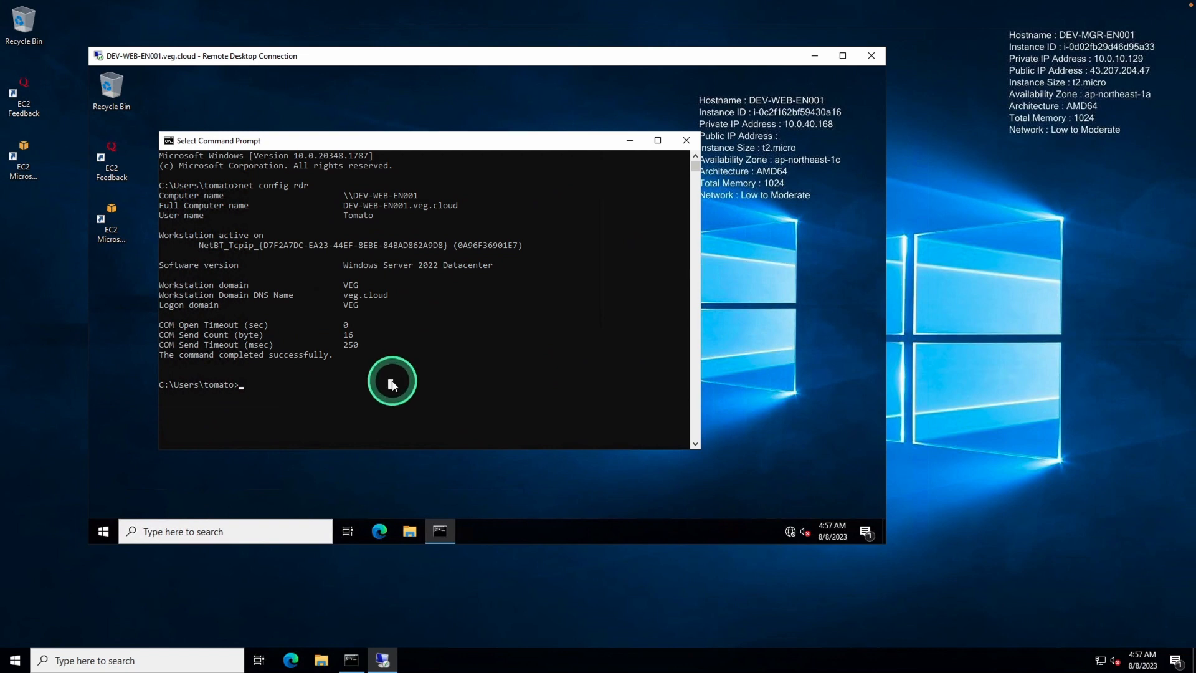
type("DEV-MGR-EN001.veg.cloud")
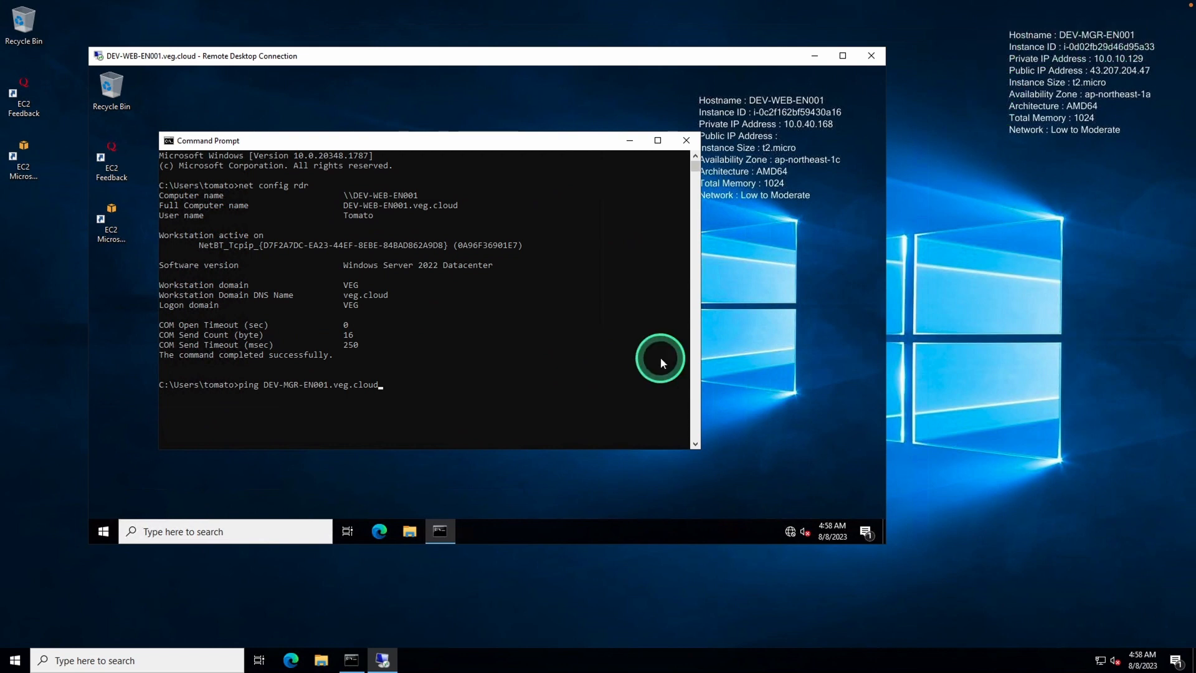
left_click(450, 386)
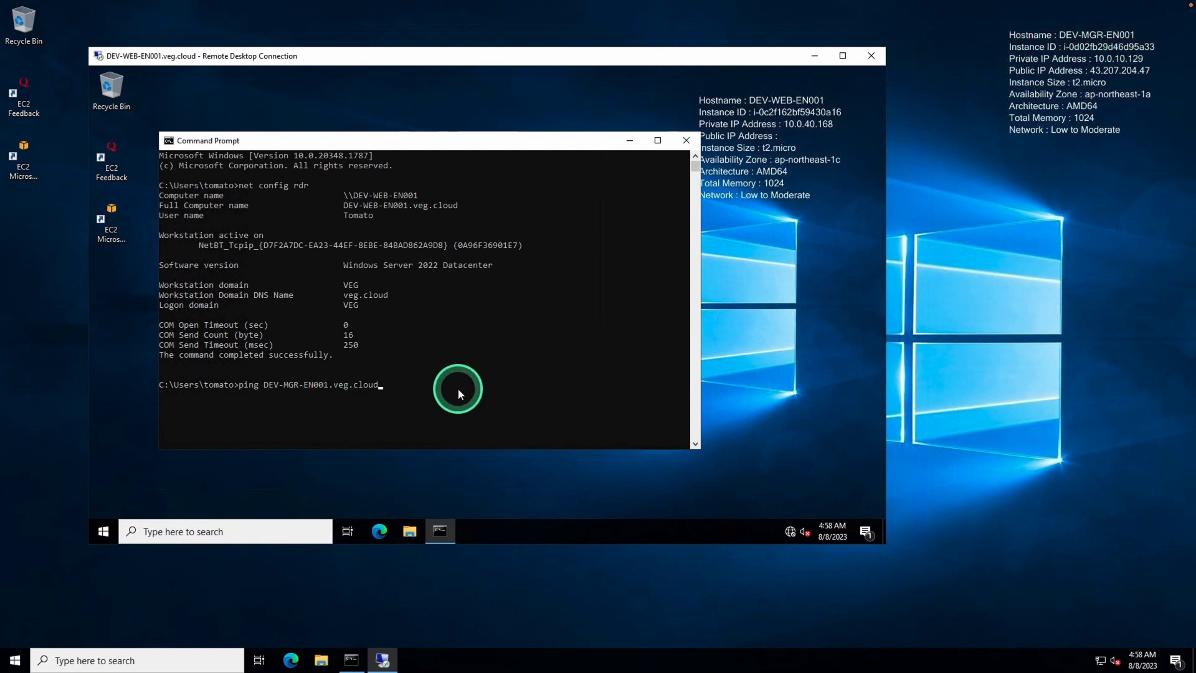
key("Return")
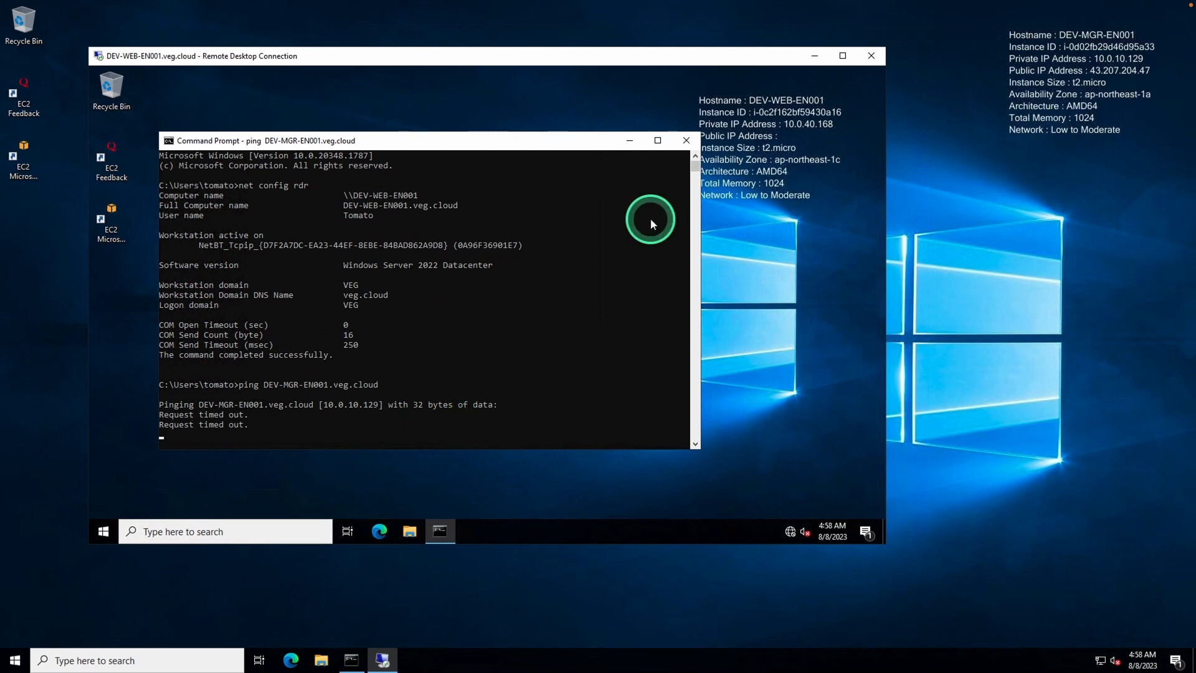